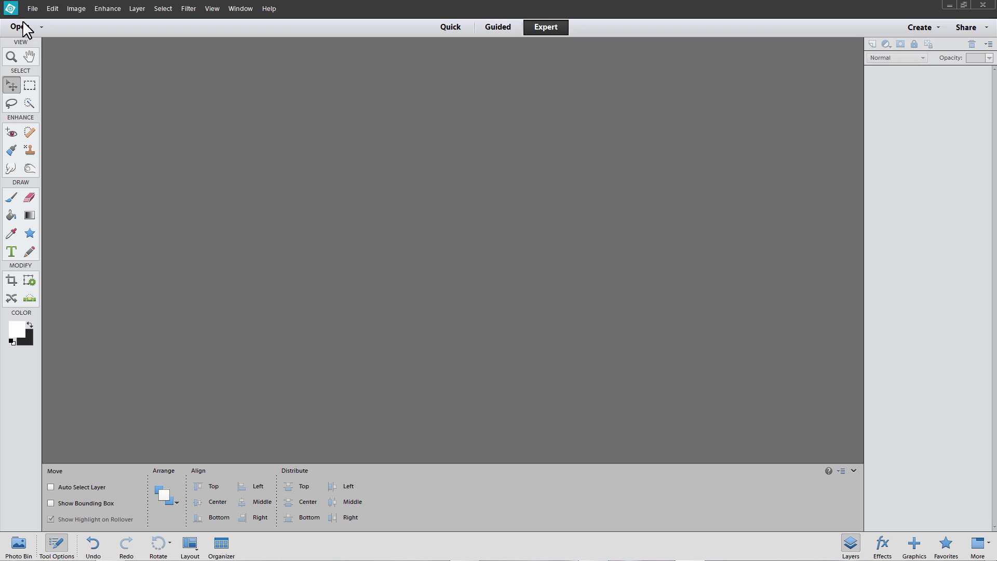
- Create a blank 1920 x 1080 pixel document at 72 pixels/inch in RGB Color with a transparent background
left_click(32, 8)
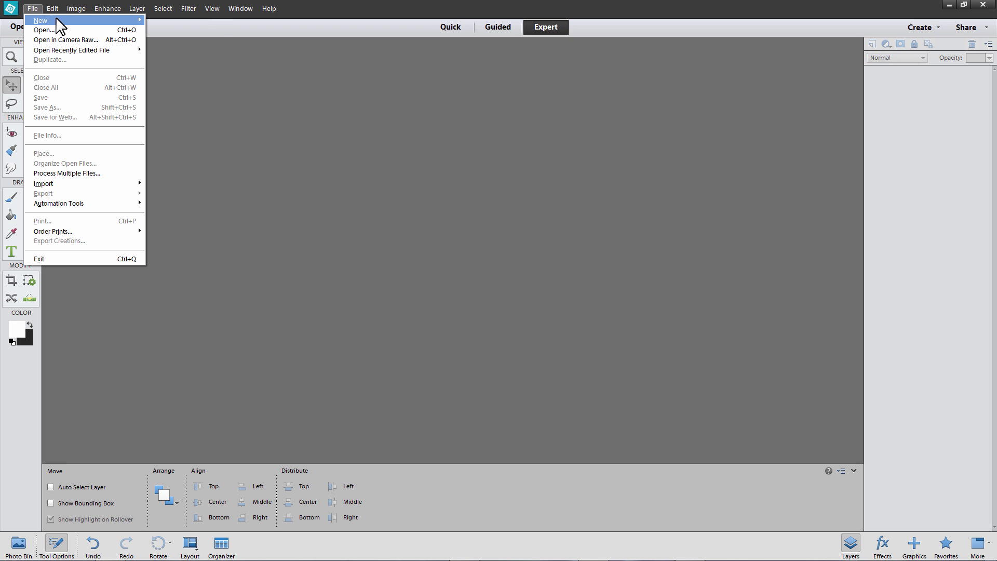
mouse_move(100, 20)
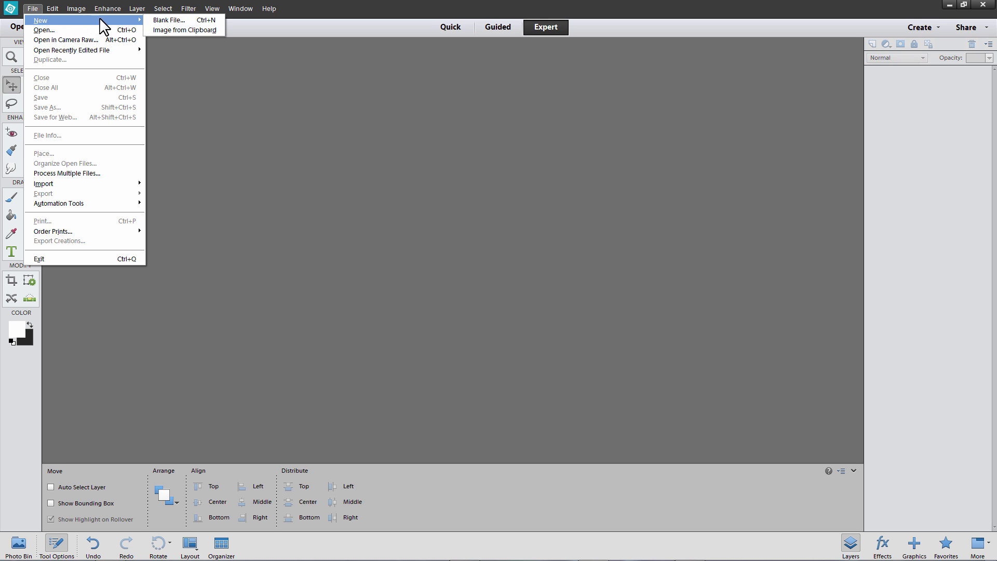
left_click(156, 21)
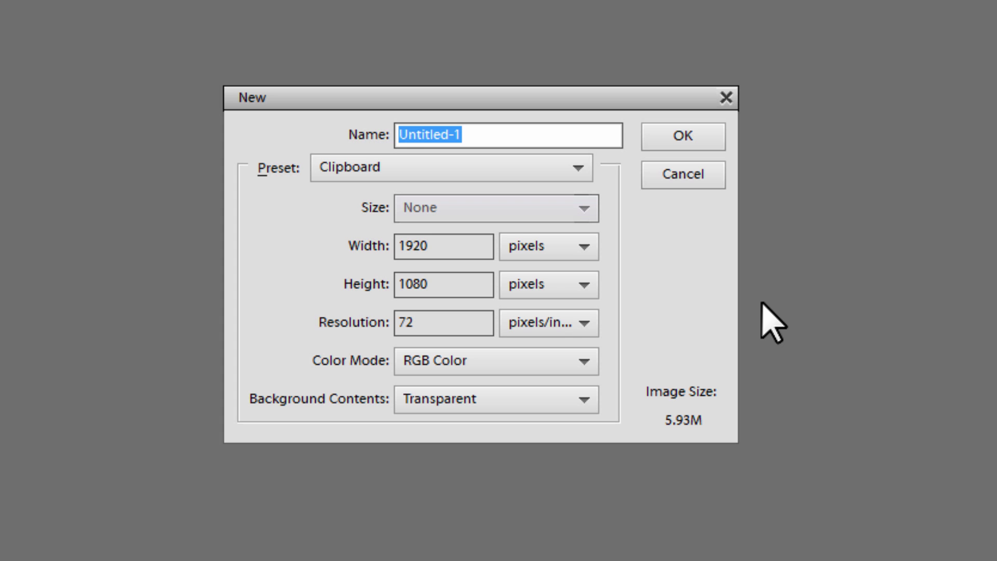
left_click(685, 136)
- Reset the colors to their defaults and set the background color to dark gray #1c1c1c
key("d")
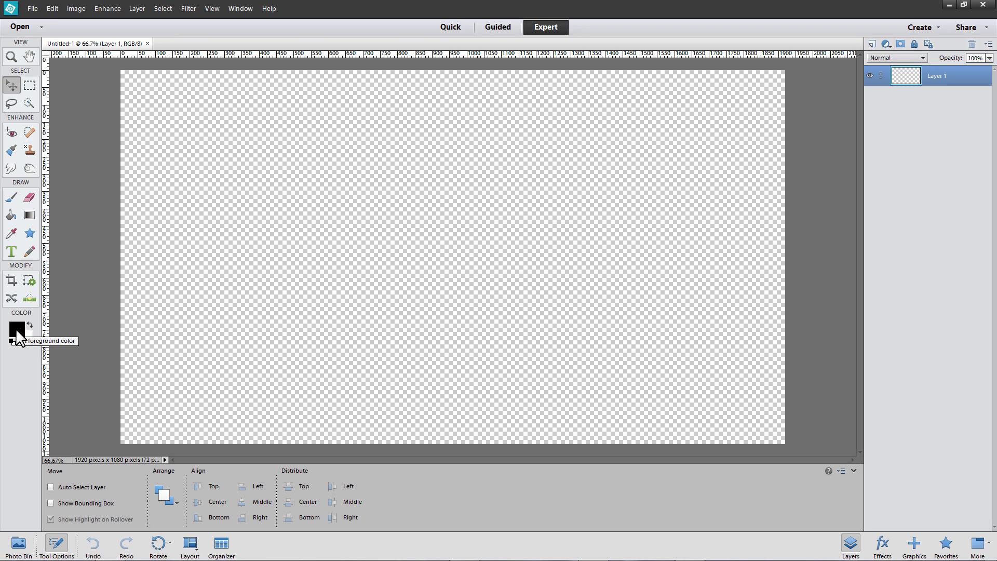
left_click(29, 343)
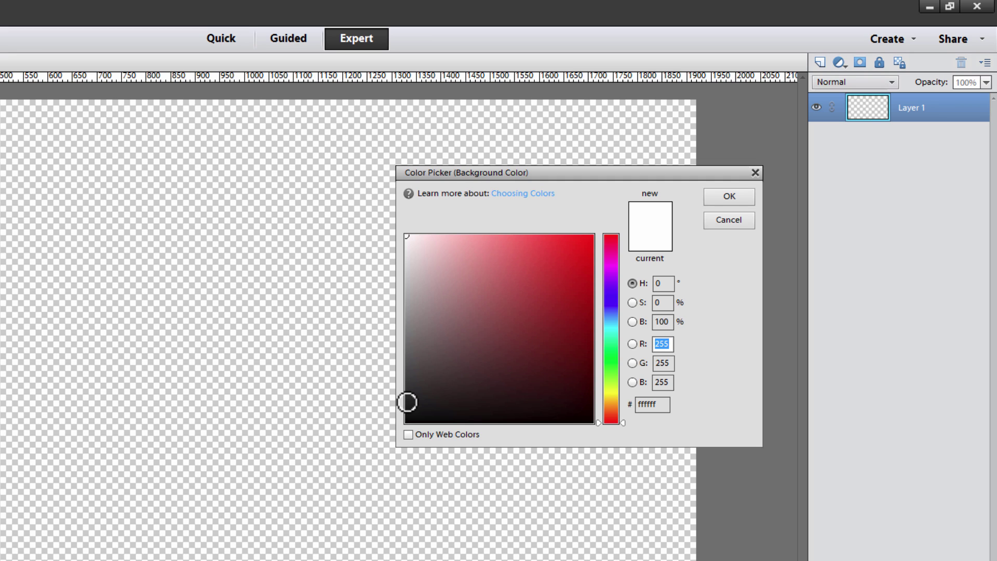
left_click(407, 402)
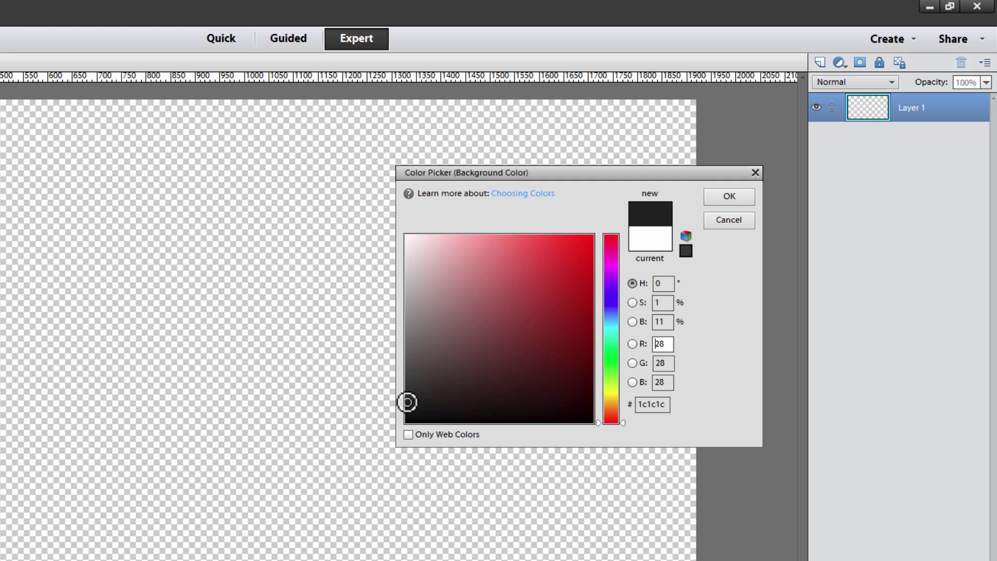
left_click(744, 197)
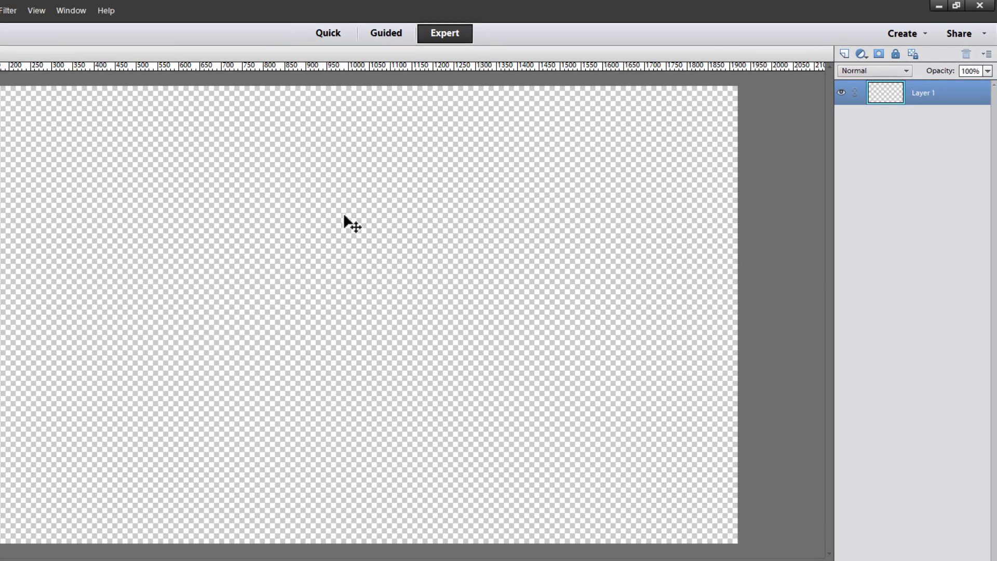
- Fill Layer 1 with the Clouds render filter and make white the foreground color
left_click(9, 10)
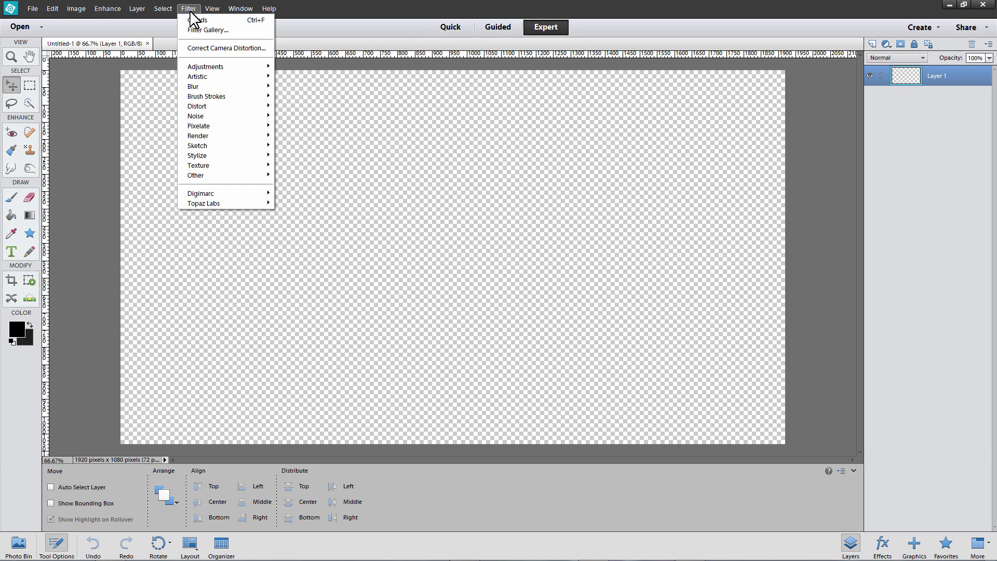
mouse_move(200, 137)
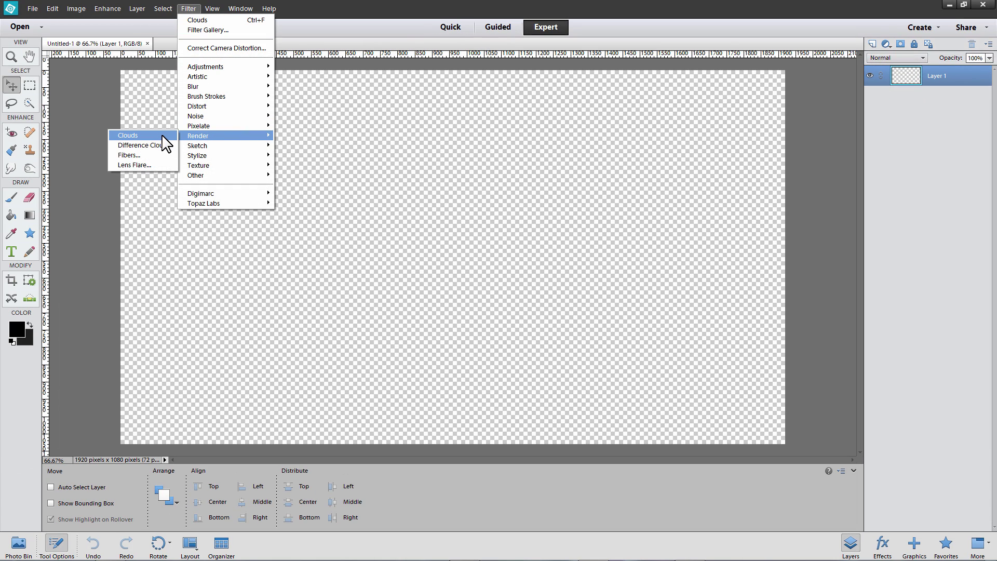
left_click(130, 135)
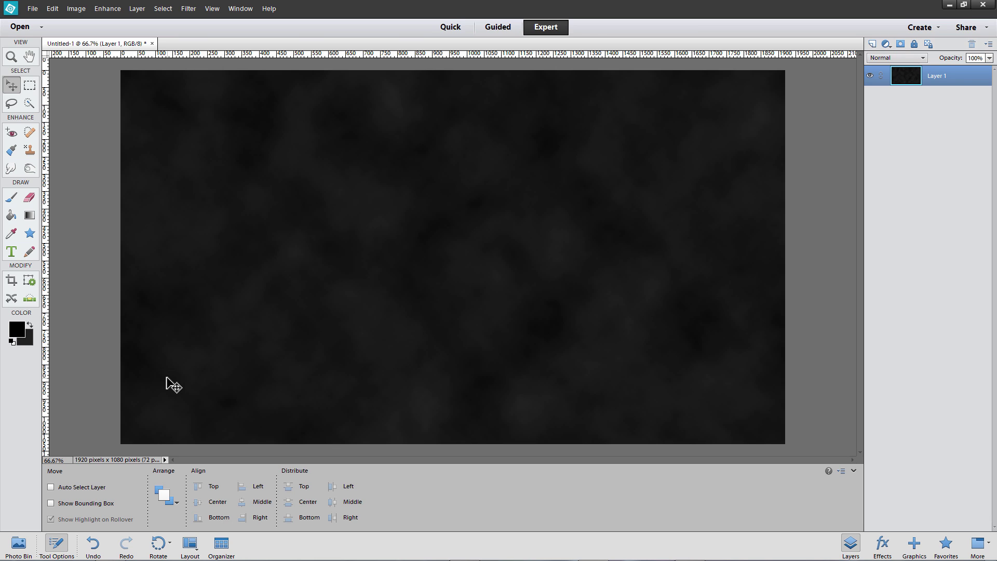
key("d")
key("x")
- Place the scratched metal image TB05101019.jpg as a new layer and stretch it to cover the entire canvas
left_click(31, 9)
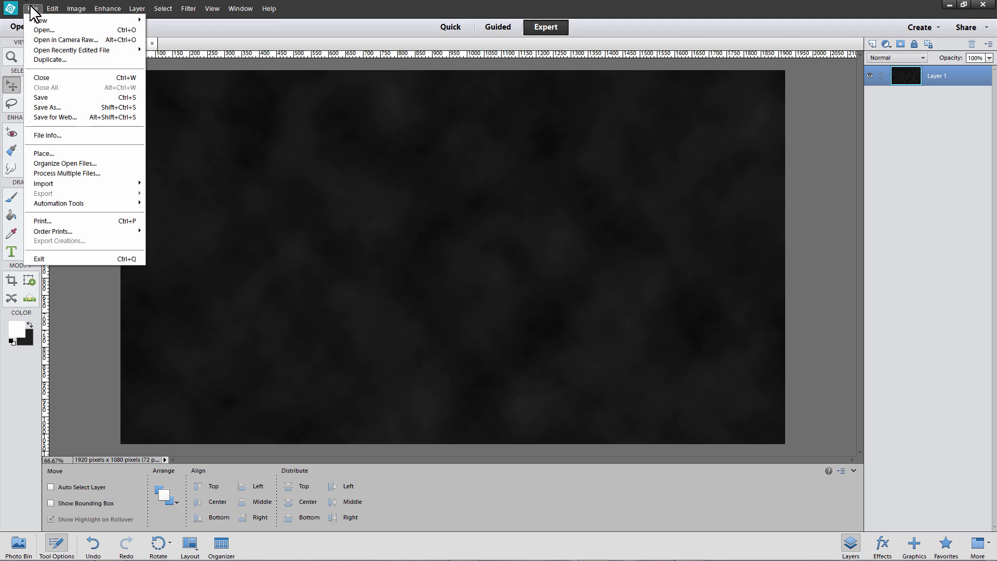
left_click(46, 154)
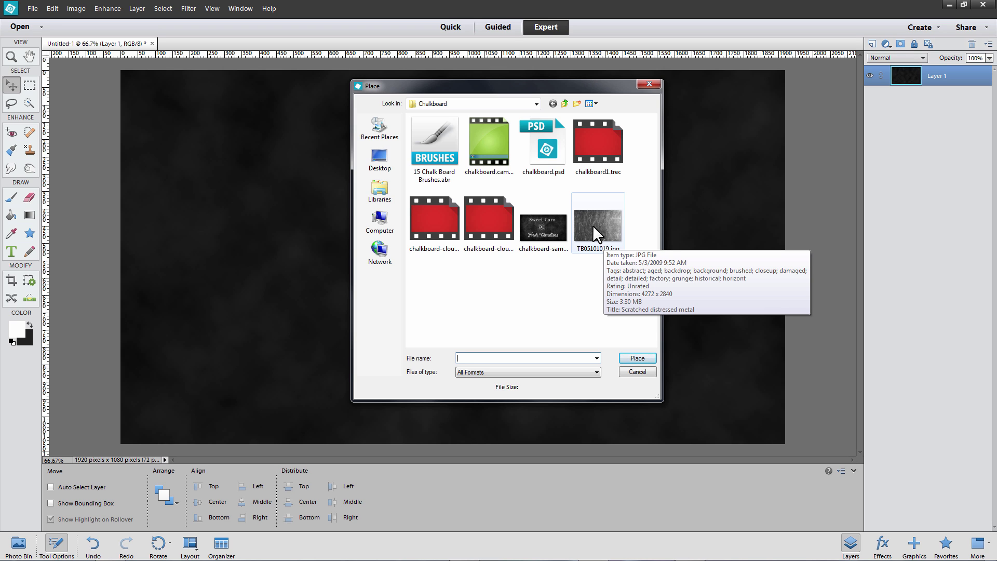
left_click(594, 226)
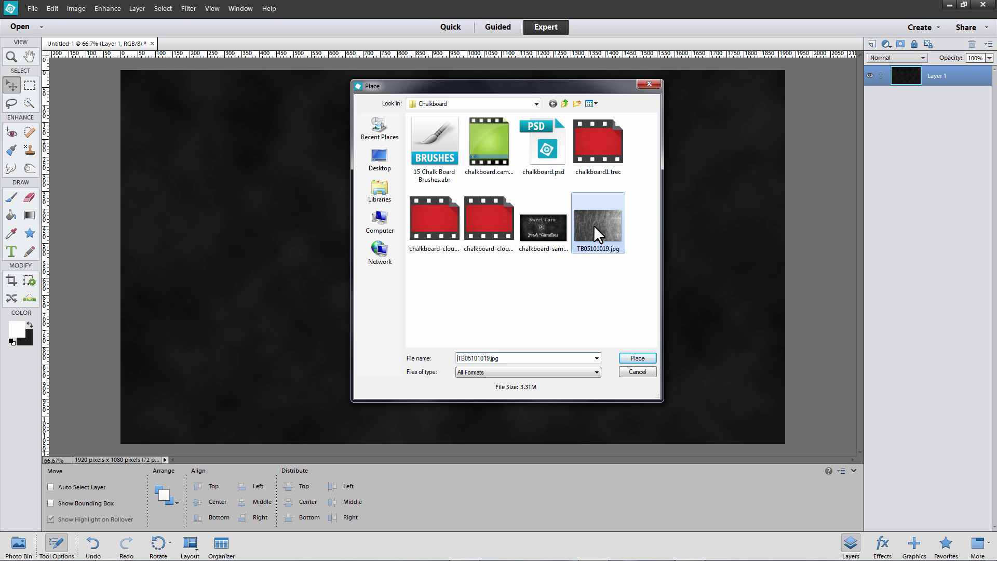
left_click(634, 358)
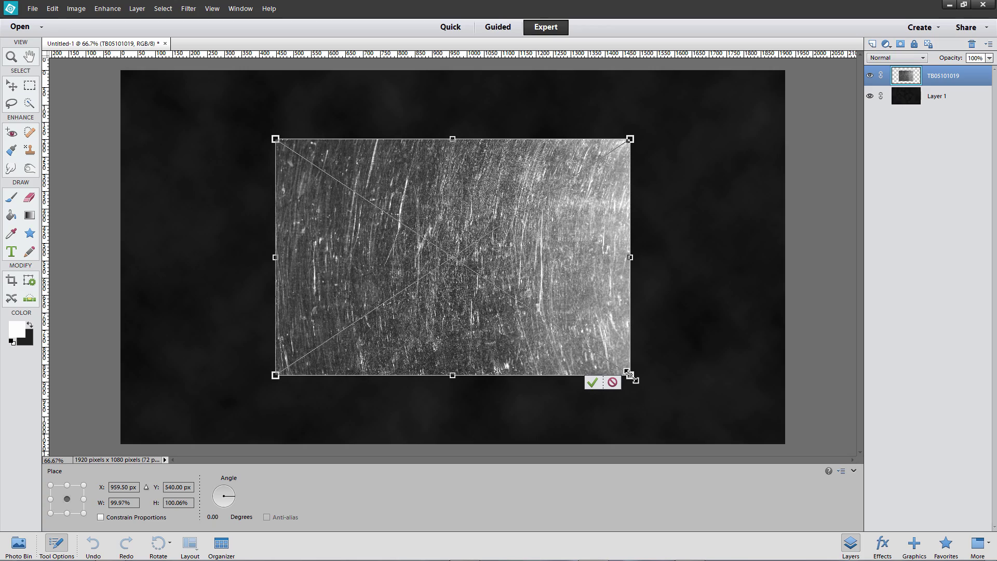
left_click_drag(630, 375, 784, 450)
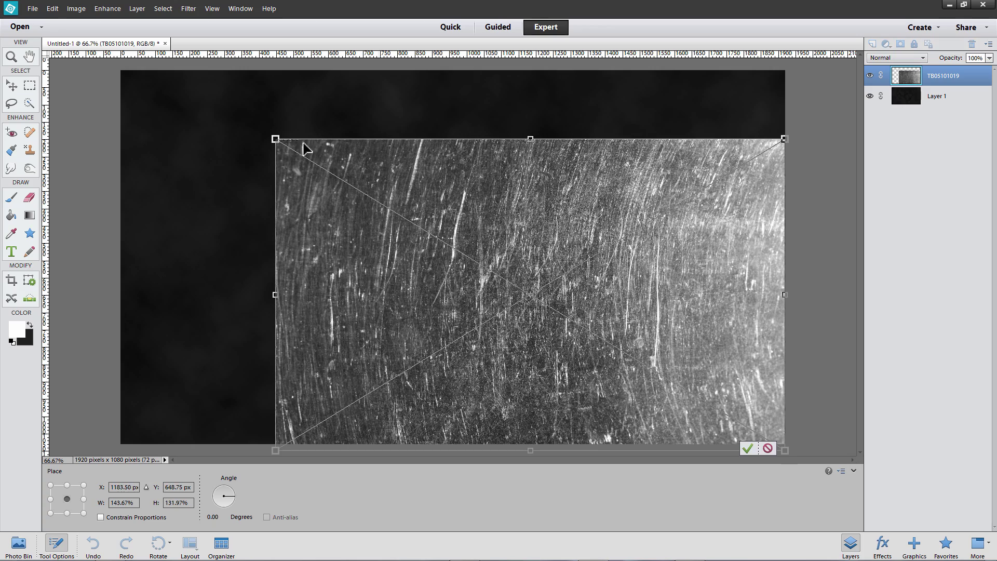
left_click_drag(270, 134, 91, 68)
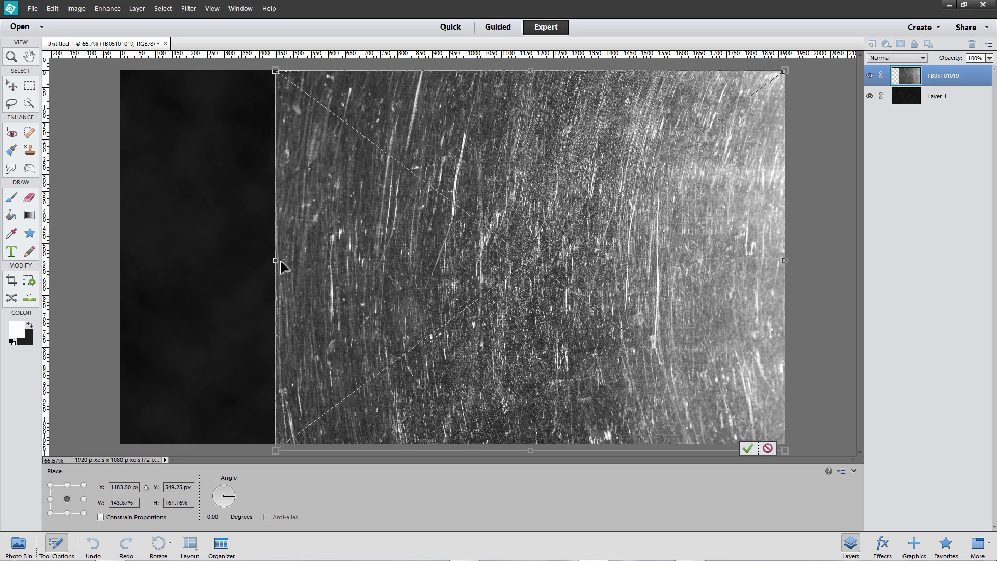
left_click_drag(275, 260, 115, 189)
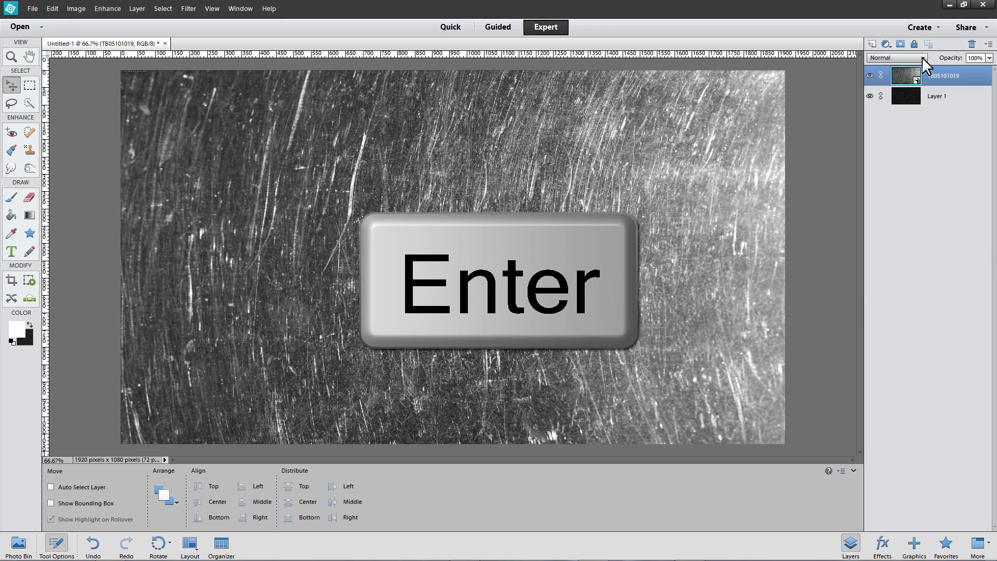
- Try the Overlay blend mode on the scratched metal layer and settle on Soft Light
left_click(922, 57)
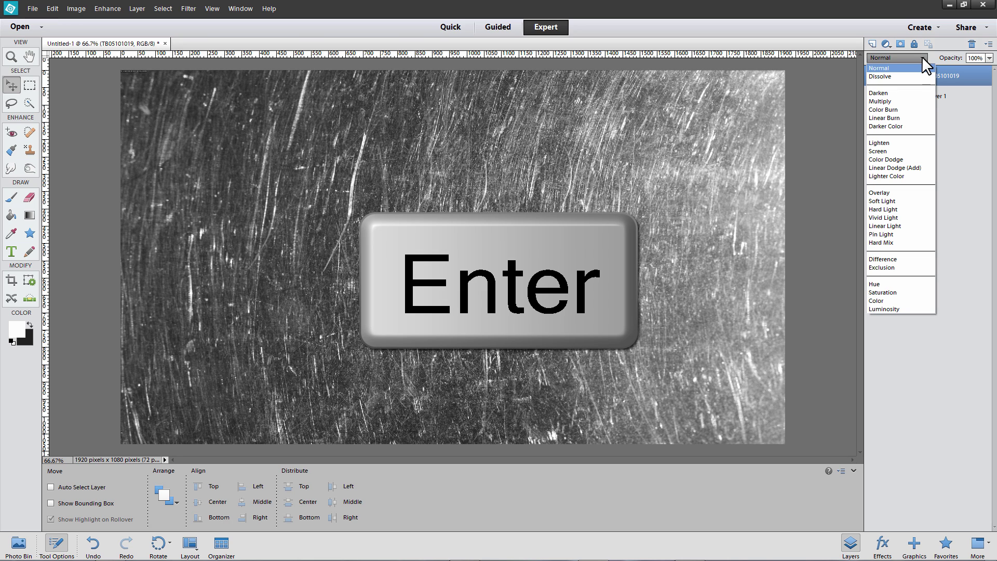
left_click(892, 194)
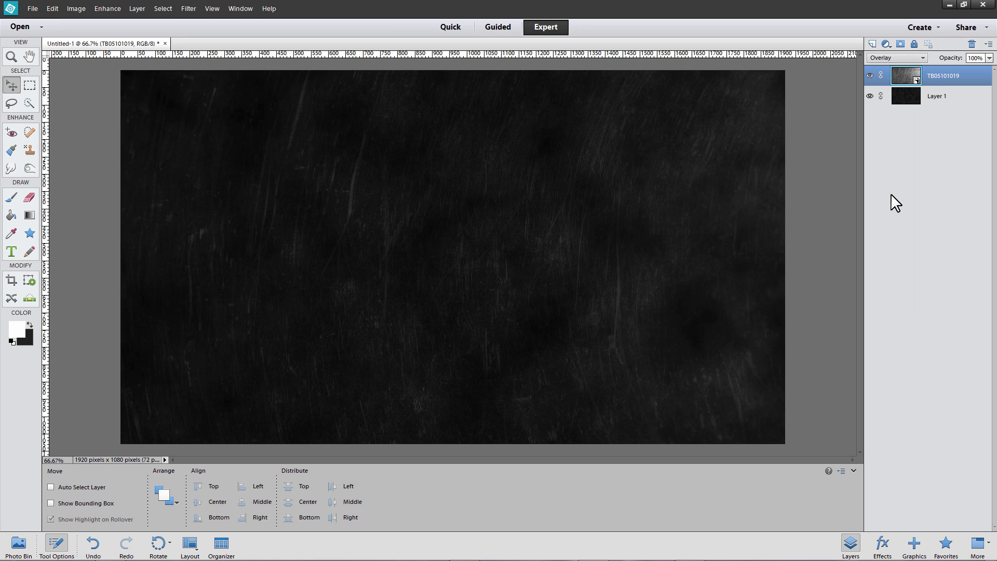
left_click(920, 58)
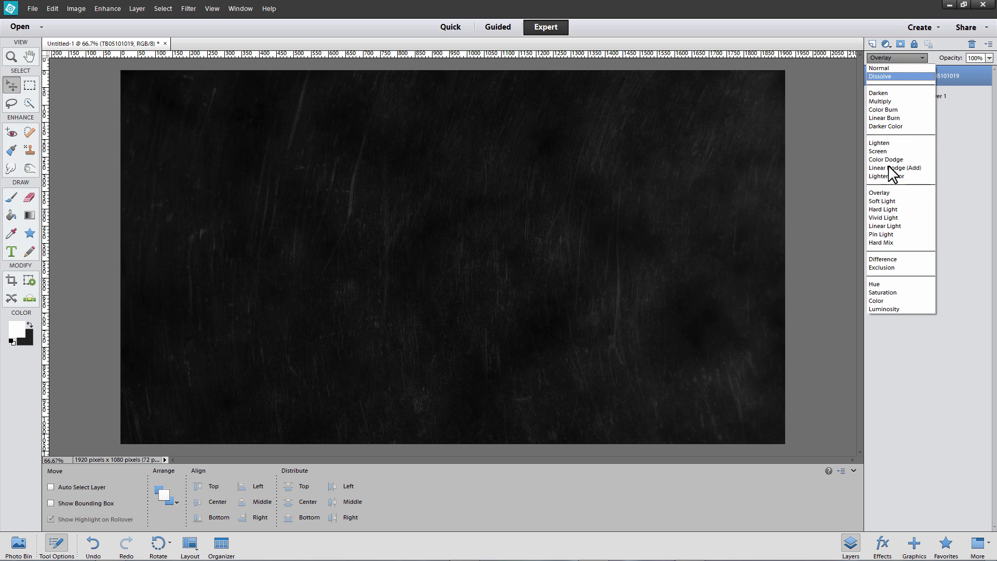
left_click(880, 202)
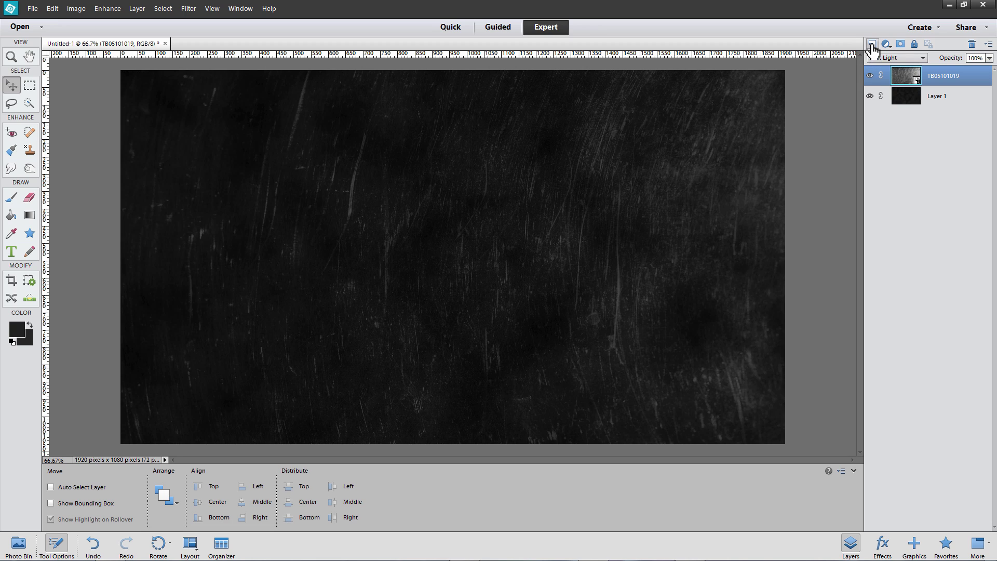
- Add a new layer above the scratched metal texture and ready the Brush tool with the default white foreground color
left_click(873, 45)
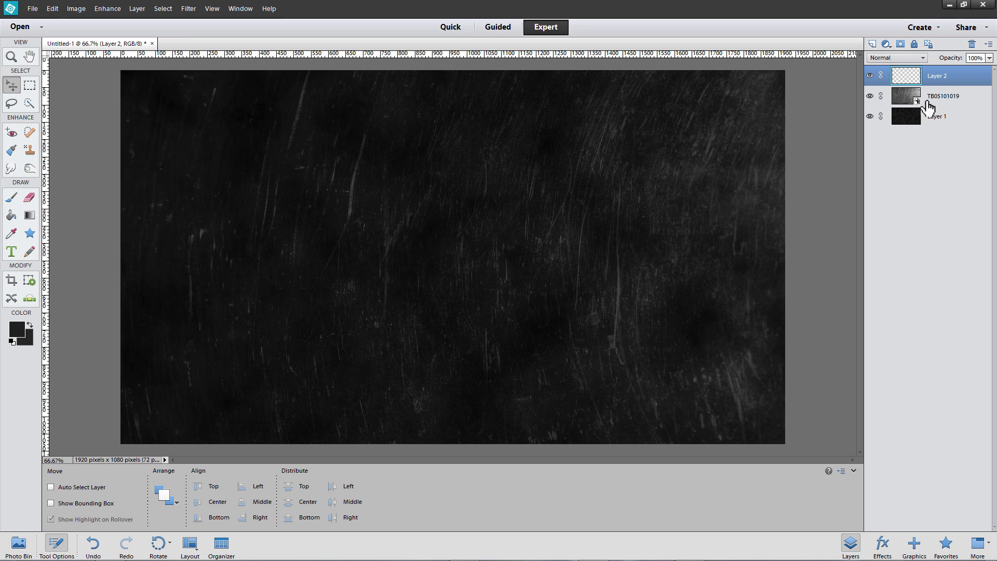
left_click(11, 198)
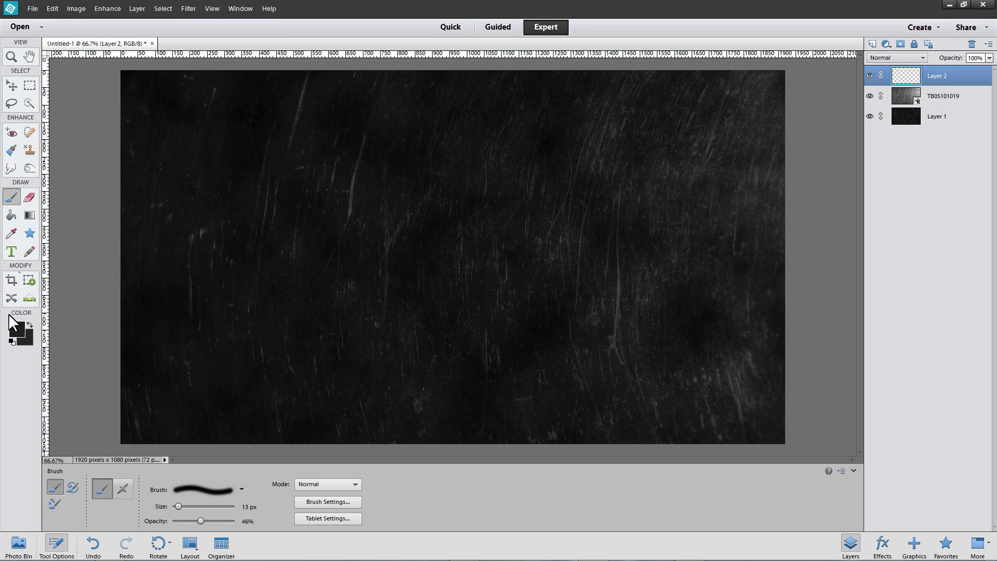
left_click(11, 340)
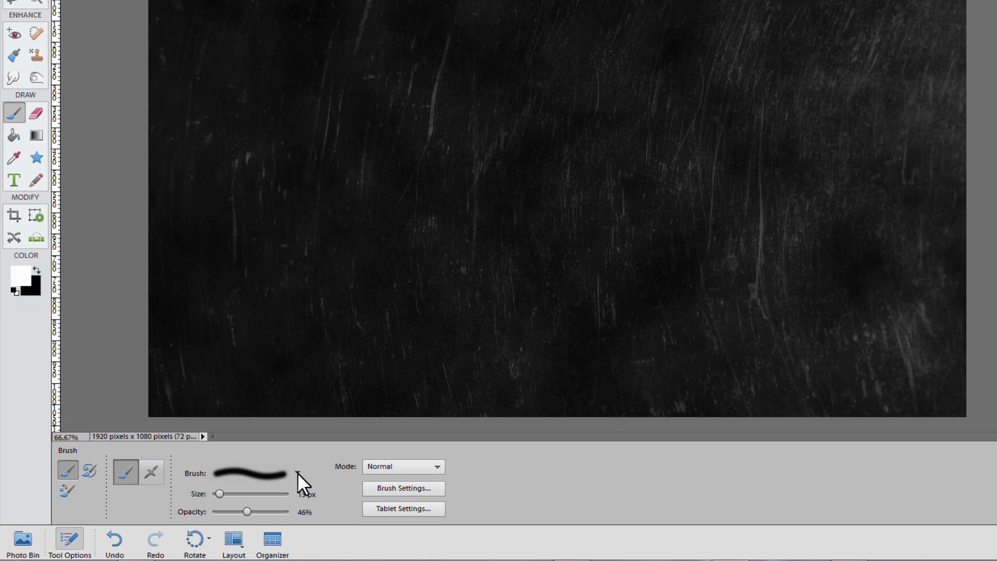
- Switch the brush presets to the 15 Chalk Board Brushes set
left_click(296, 473)
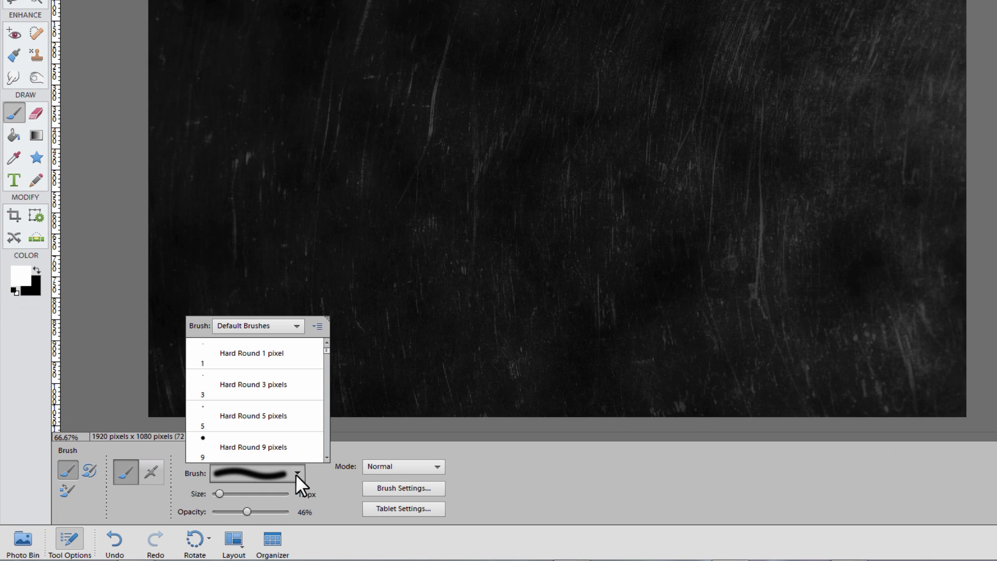
left_click(297, 326)
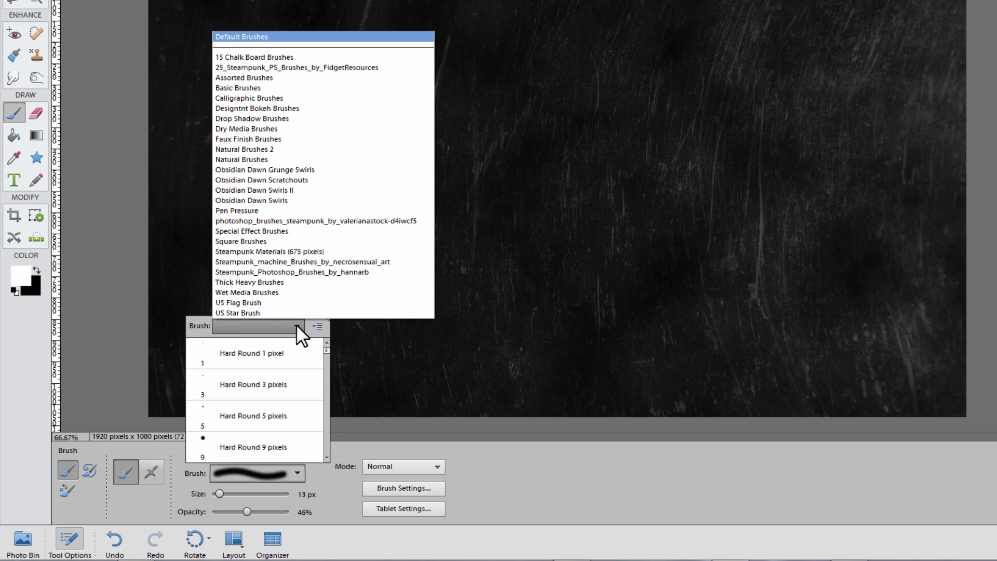
left_click(269, 56)
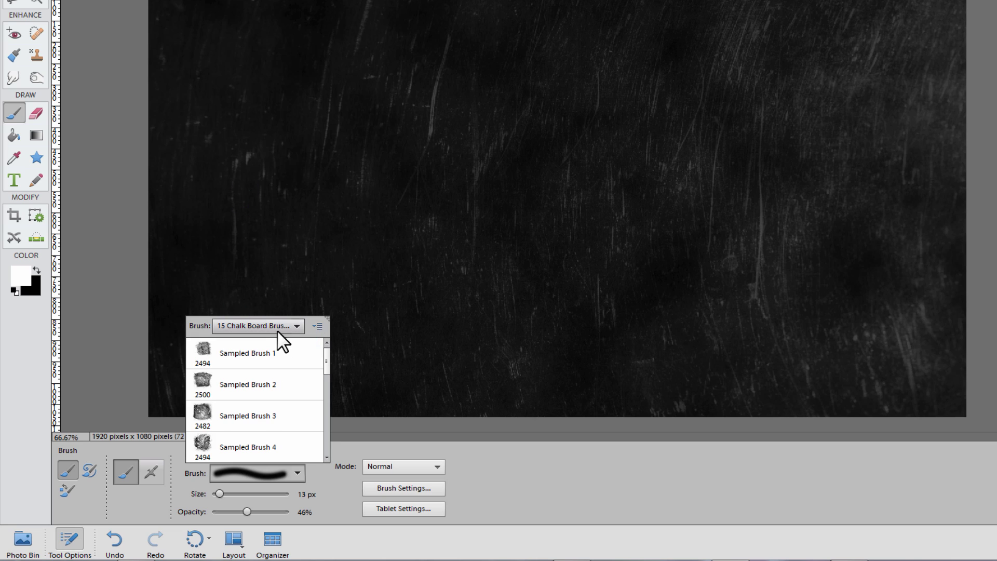
left_click(316, 325)
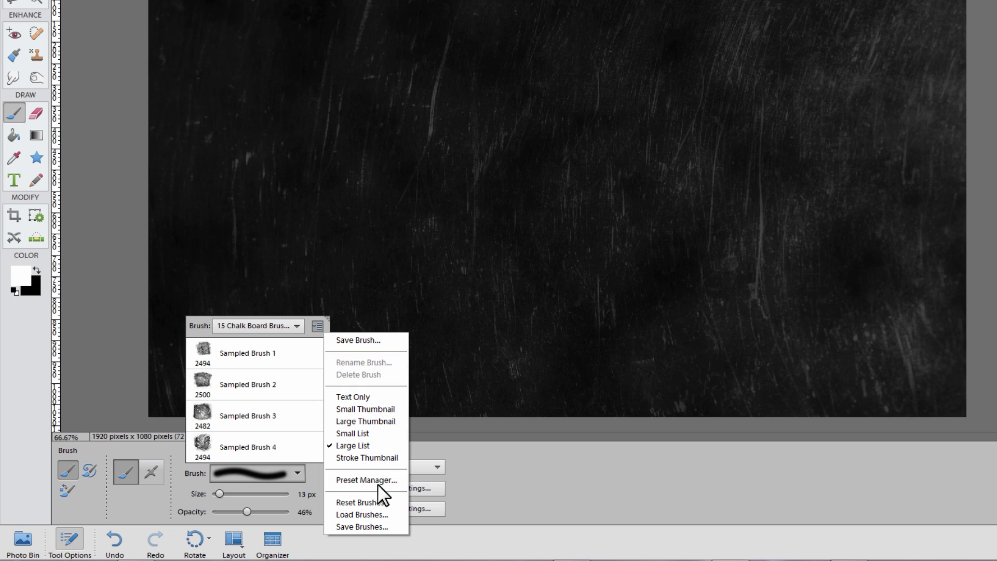
left_click(363, 514)
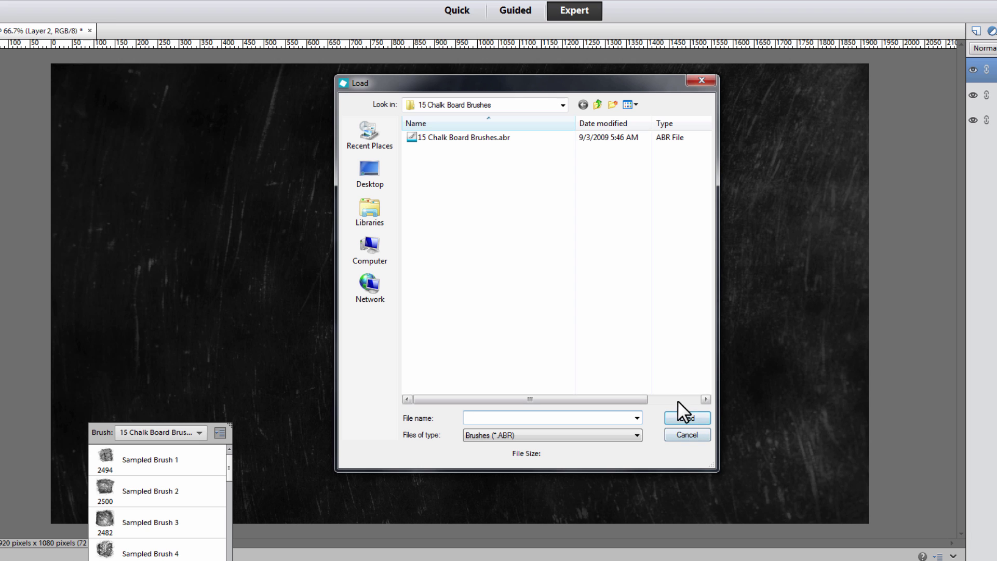
left_click(682, 435)
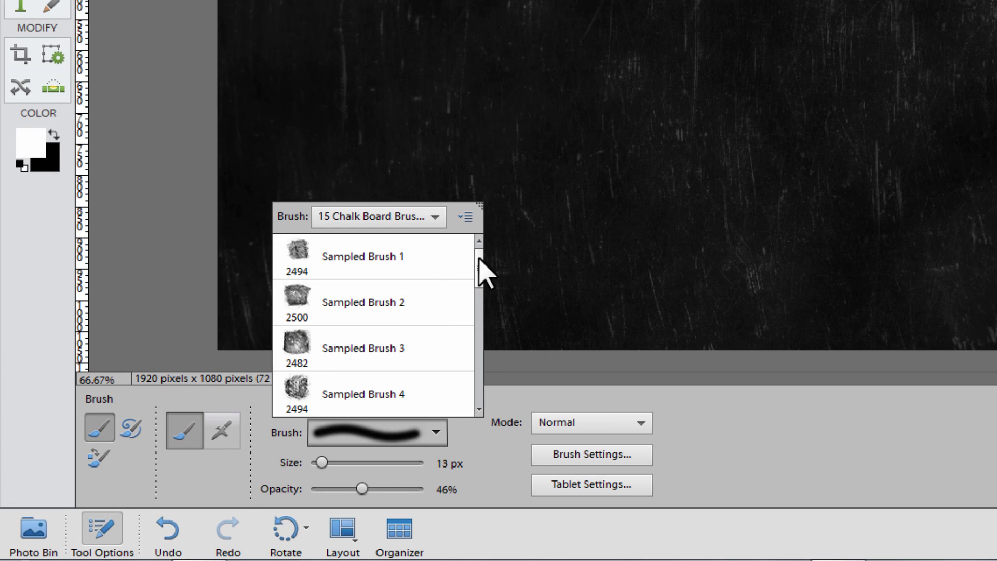
- Stamp Sampled Brush 3 once over the left part of the canvas on Layer 2, at 1955 px and 100% opacity
left_click(342, 350)
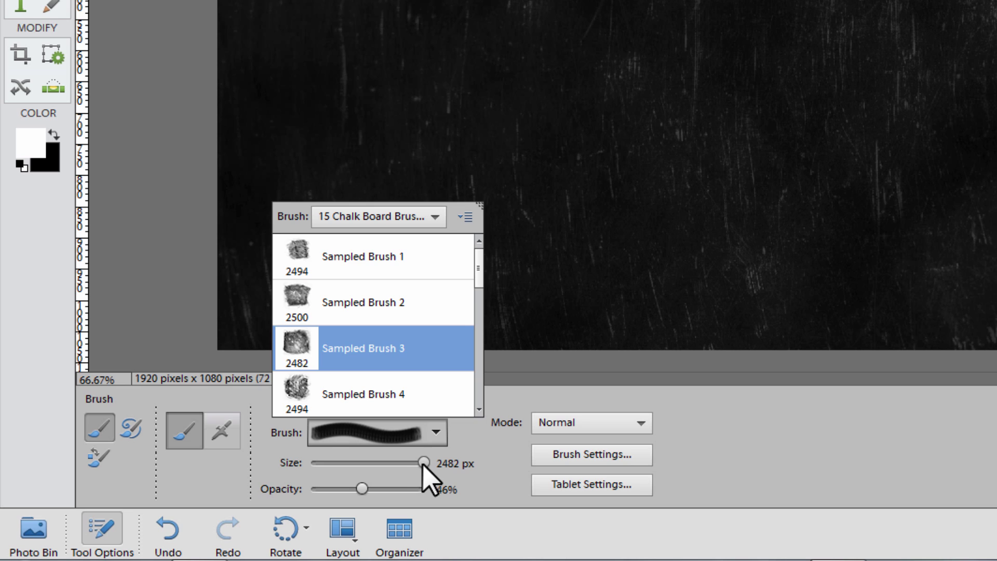
left_click_drag(423, 463, 415, 463)
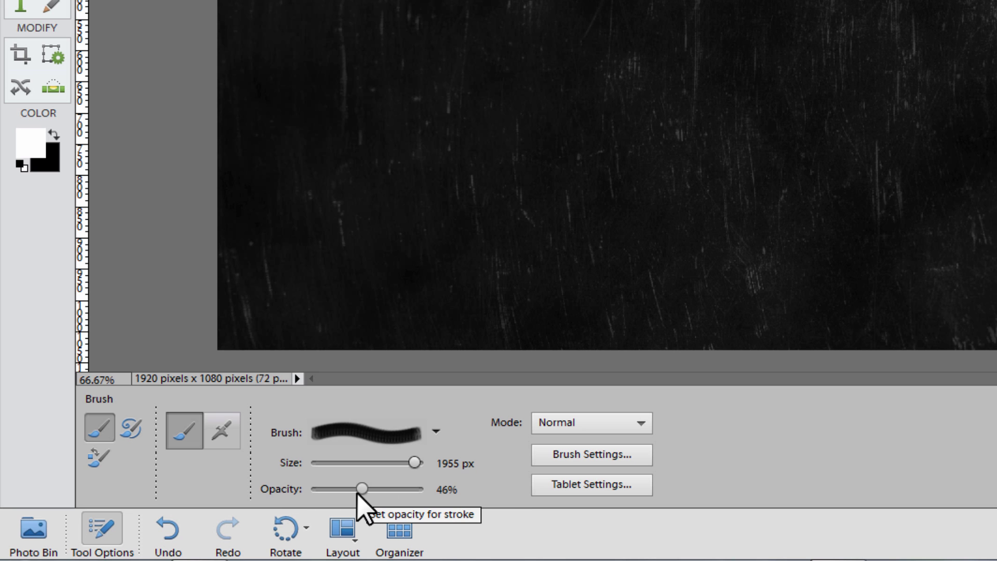
left_click_drag(362, 489, 408, 489)
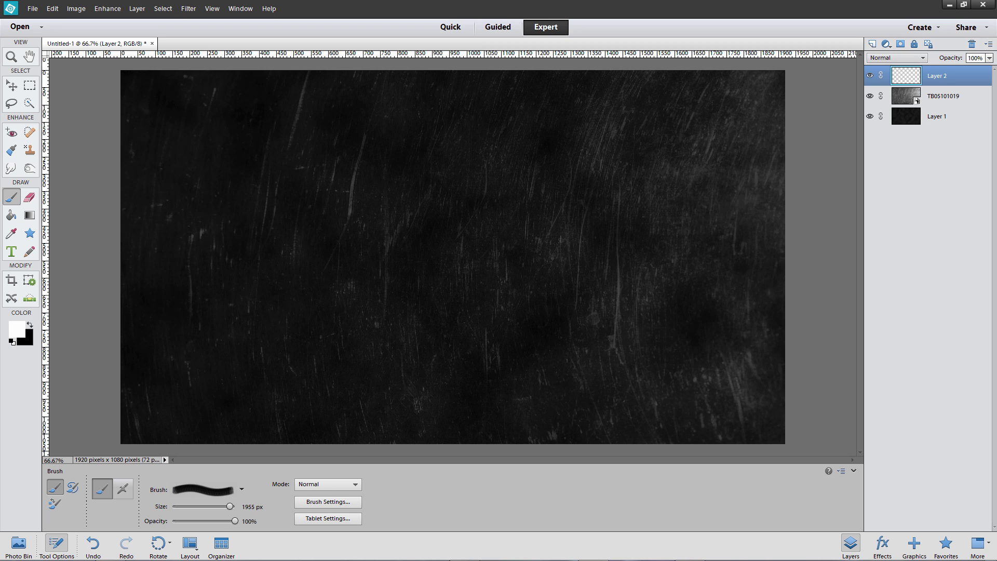
left_click(260, 249)
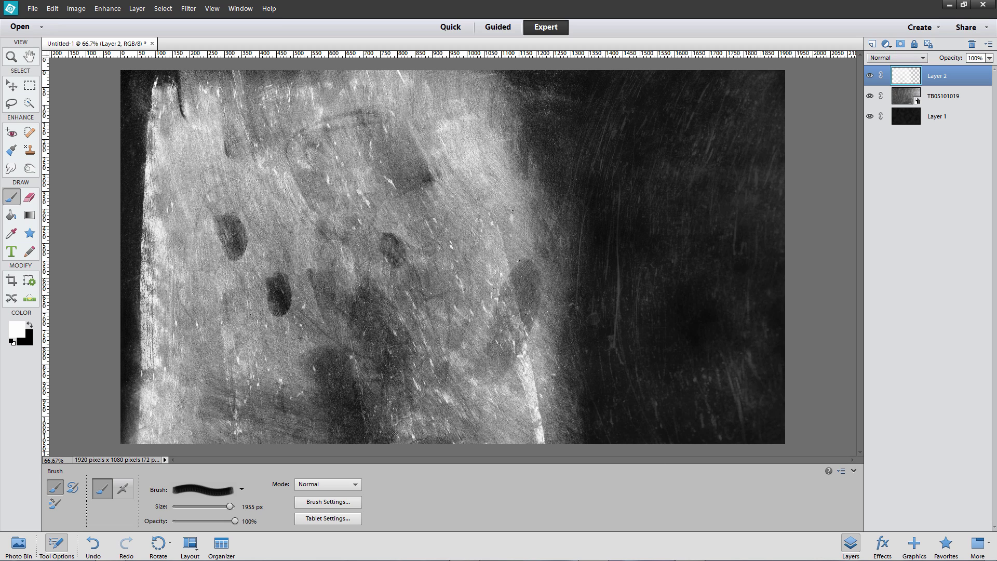
- Switch to another brush from the 15 Chalk Board Brushes set at 1192 px and stamp it several times over the right half of Layer 2
left_click(238, 486)
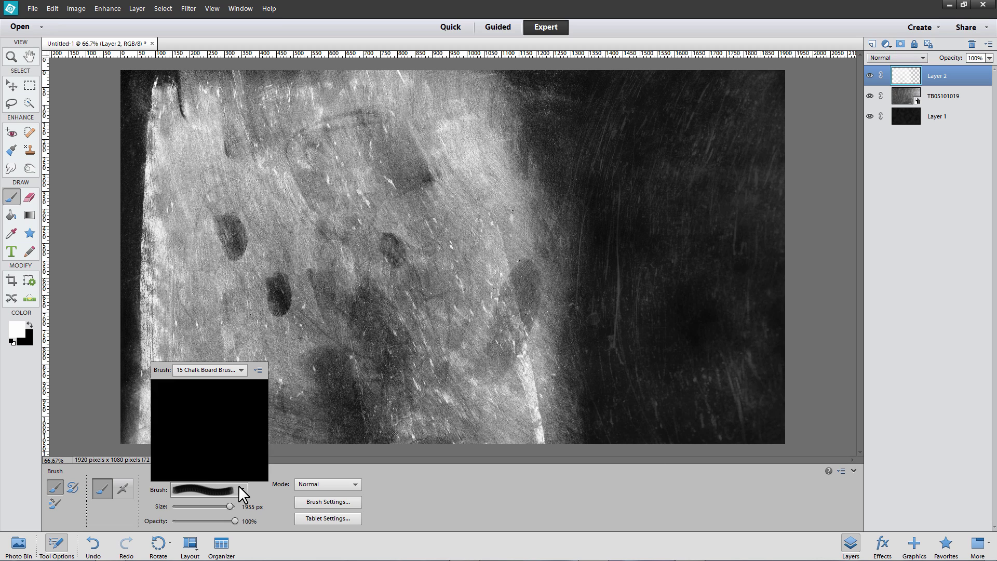
scroll(261, 451, "down", 5)
scroll(261, 453, "down", 1)
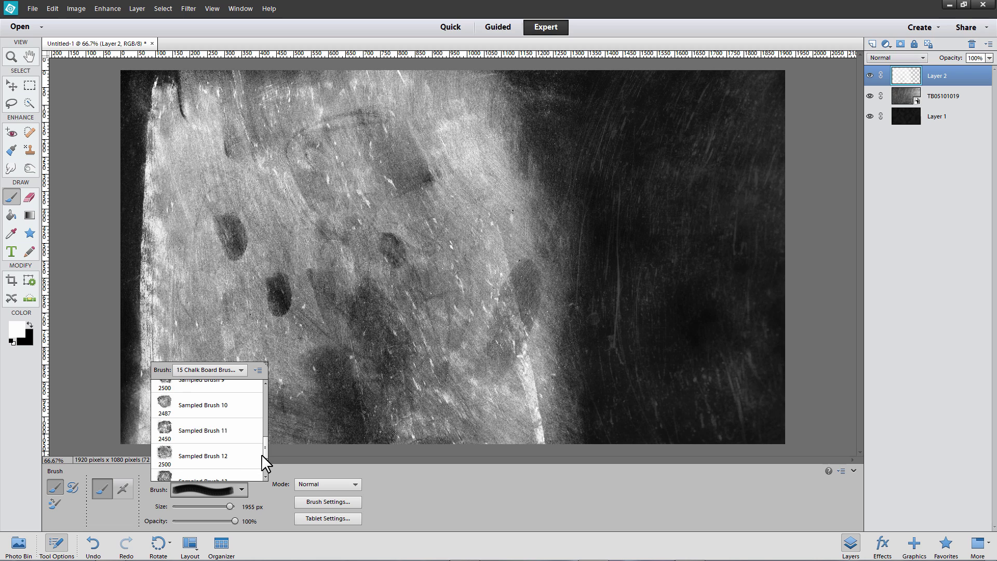
left_click(199, 416)
left_click(237, 511)
left_click_drag(235, 507, 222, 507)
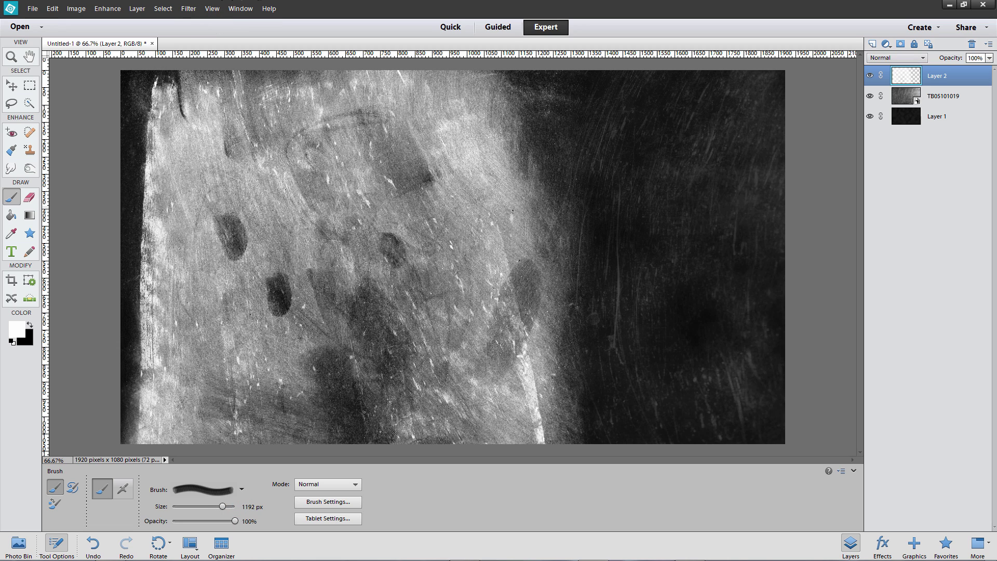
left_click(653, 218)
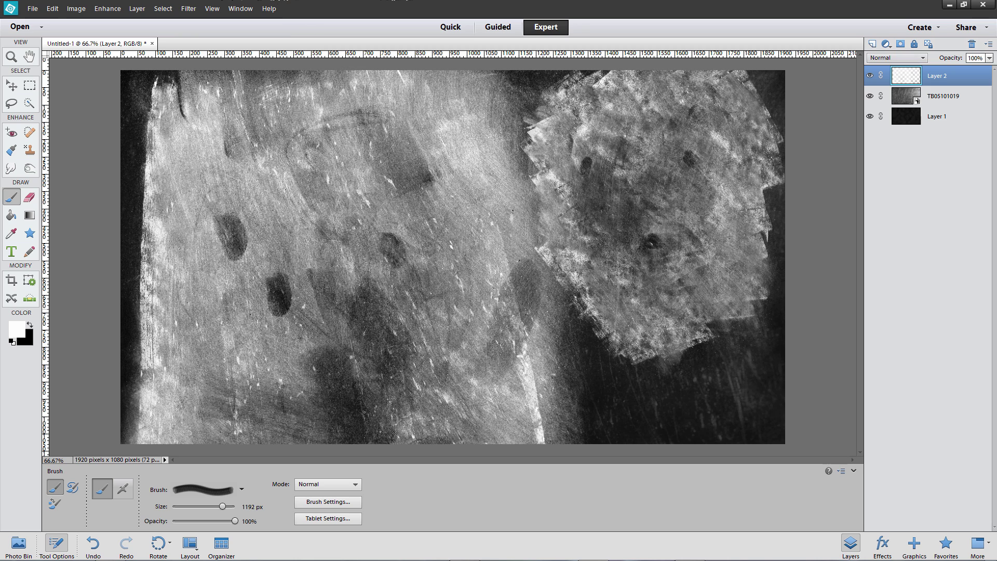
left_click(496, 138)
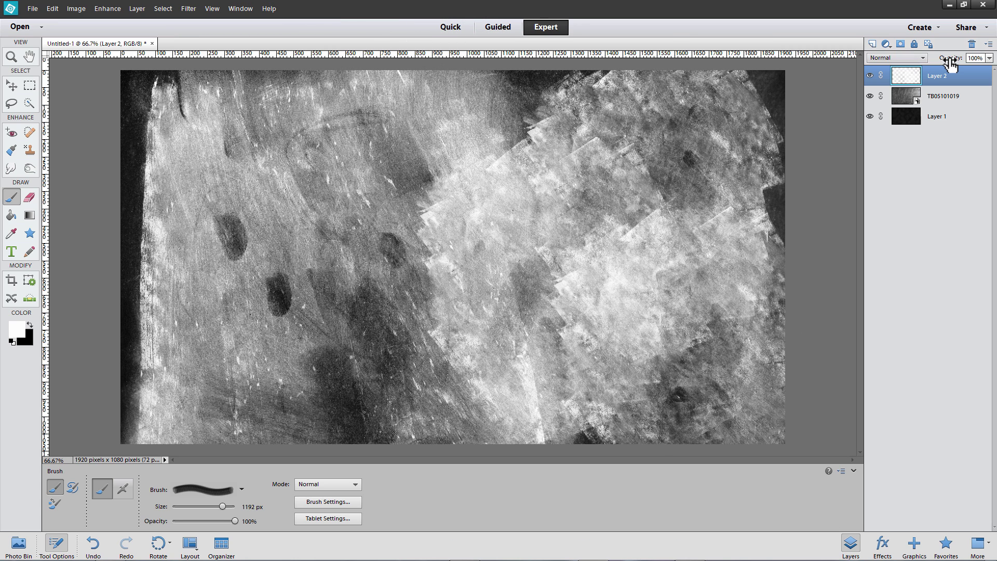
- Stamp the same chalk brush over the left part of the board and lower Layer 2's opacity to 43%
left_click_drag(950, 63, 927, 63)
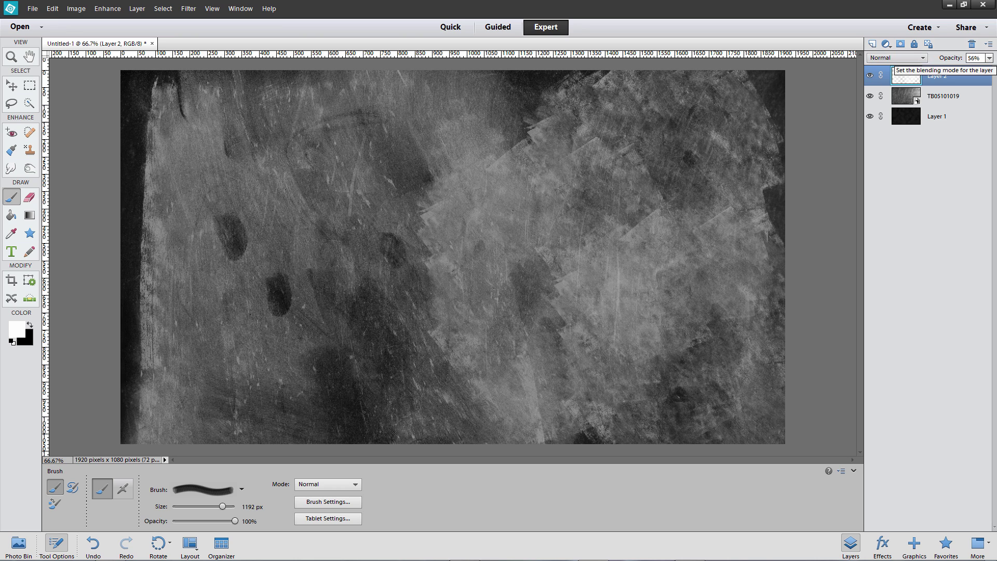
left_click(230, 232)
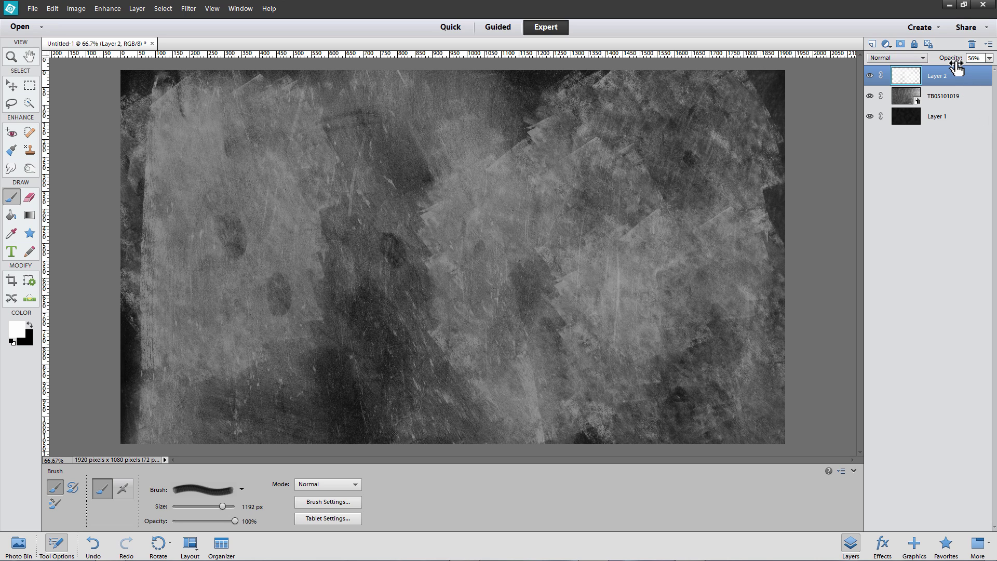
left_click_drag(957, 65, 951, 60)
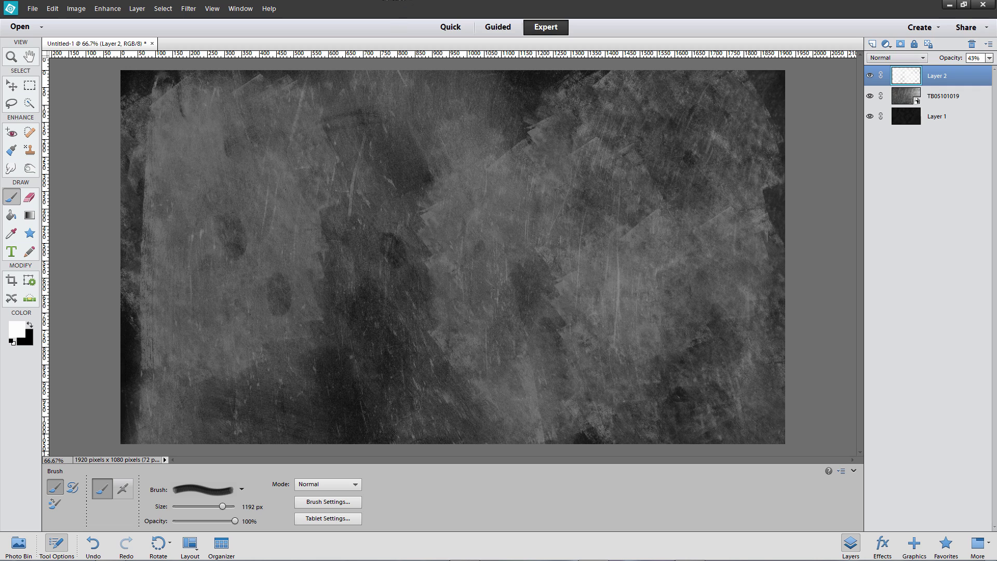
- Add a layer mask to Layer 2 and paint black across the board on it with the brush at 25% opacity
left_click(900, 50)
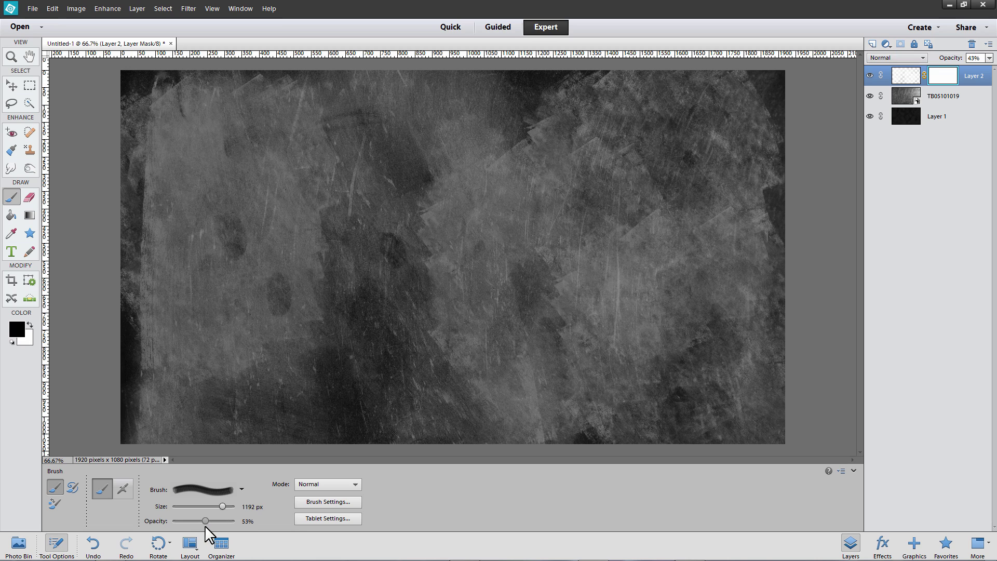
left_click(247, 521)
type("25")
key("Return")
mouse_move(249, 219)
left_mouse_down()
mouse_move(706, 239)
mouse_move(761, 252)
left_mouse_up()
mouse_move(280, 218)
left_mouse_down()
mouse_move(216, 220)
mouse_move(169, 336)
left_mouse_up()
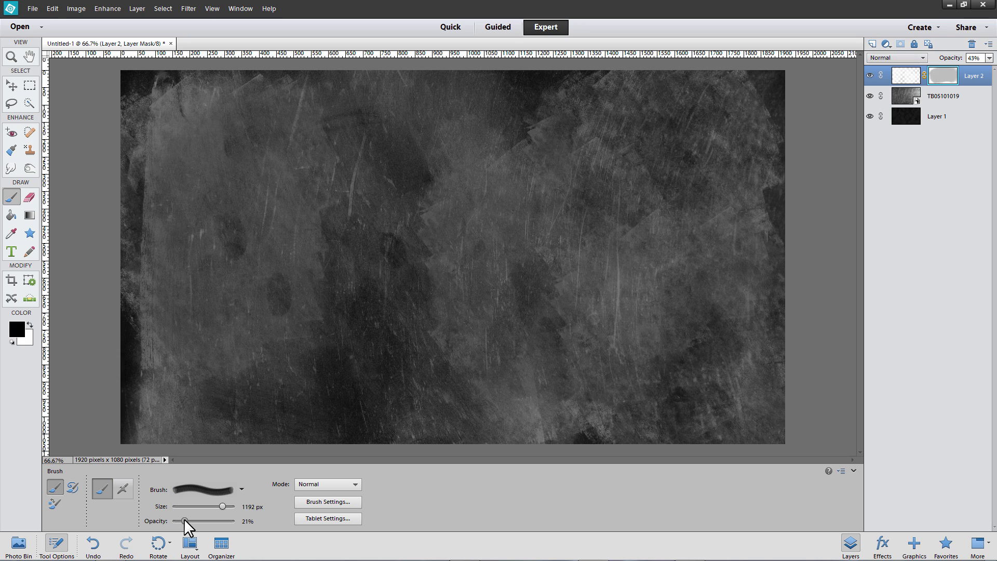
- Raise the brush opacity to 46% and paint further over Layer 2's mask to fade the chalk, keeping the layer at 43% opacity
left_click_drag(189, 519, 200, 521)
mouse_move(260, 245)
left_mouse_down()
mouse_move(436, 234)
mouse_move(499, 249)
mouse_move(571, 234)
mouse_move(717, 260)
mouse_move(644, 364)
mouse_move(592, 411)
mouse_move(519, 415)
left_mouse_up()
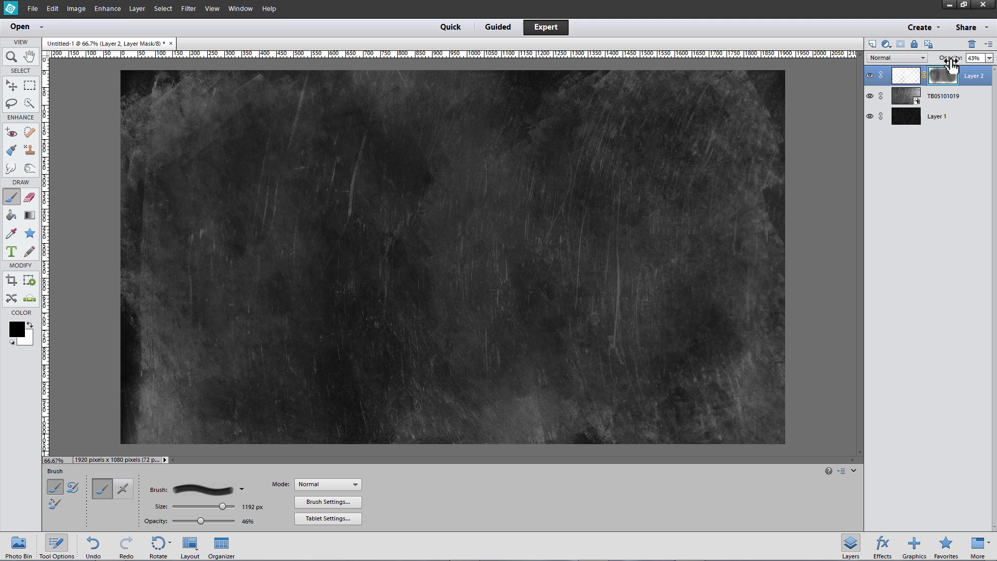
mouse_move(953, 60)
left_mouse_down()
mouse_move(939, 62)
mouse_move(951, 63)
left_mouse_up()
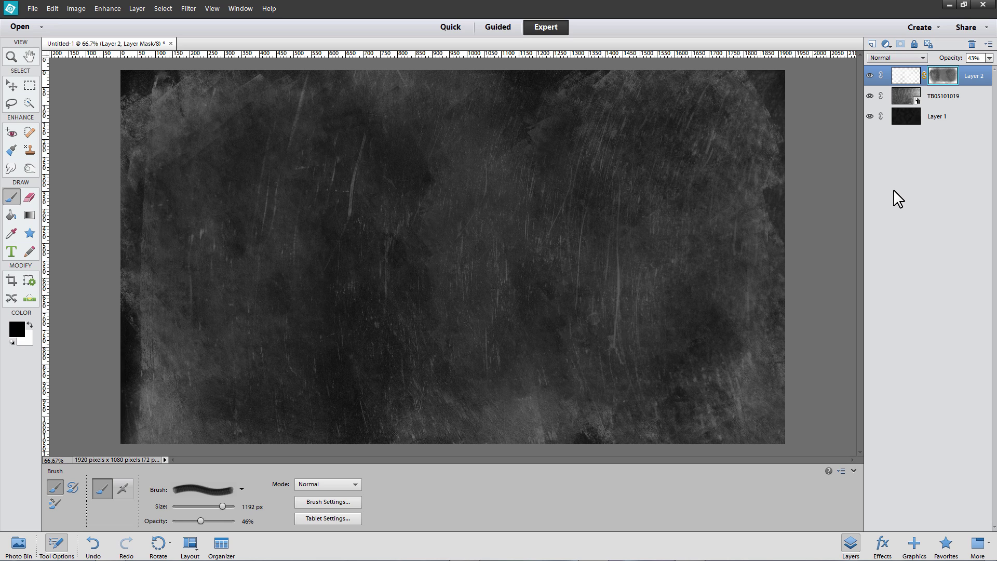
- Add a new layer above Layer 2, reset to the default colors with black as foreground, and fill the layer with black
left_click(872, 45)
key("x")
key("d")
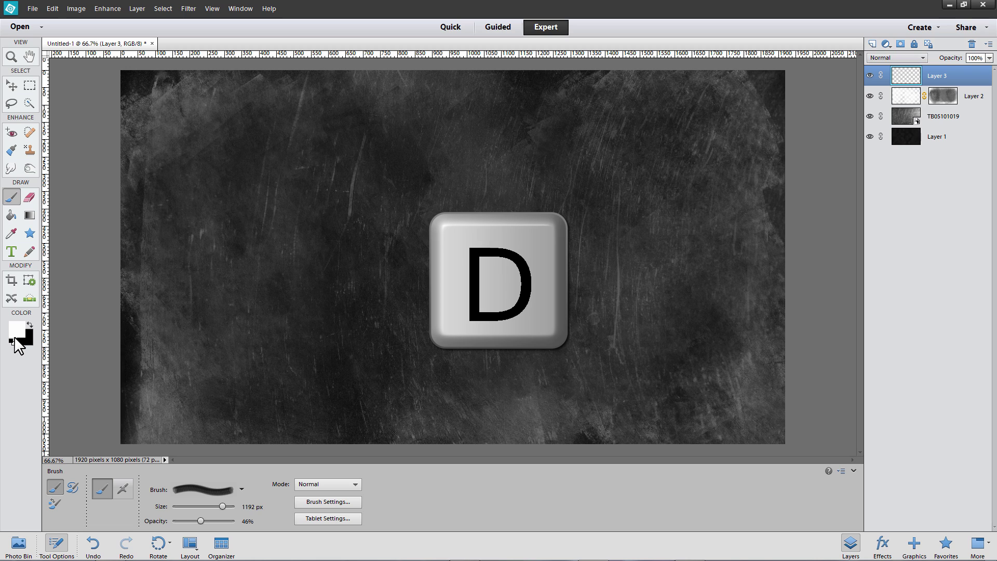
left_click(13, 340)
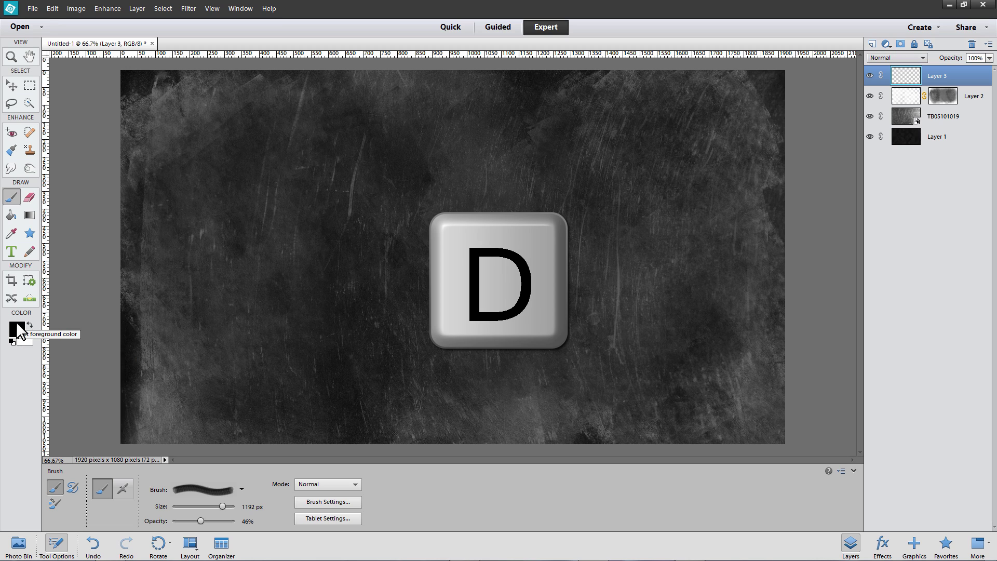
key("alt+BackSpace")
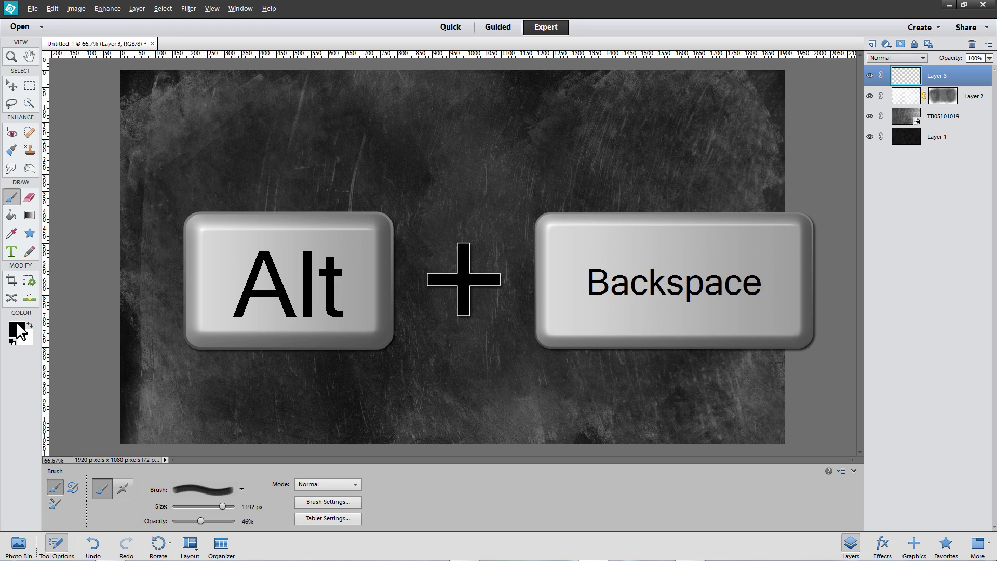
key("alt+BackSpace")
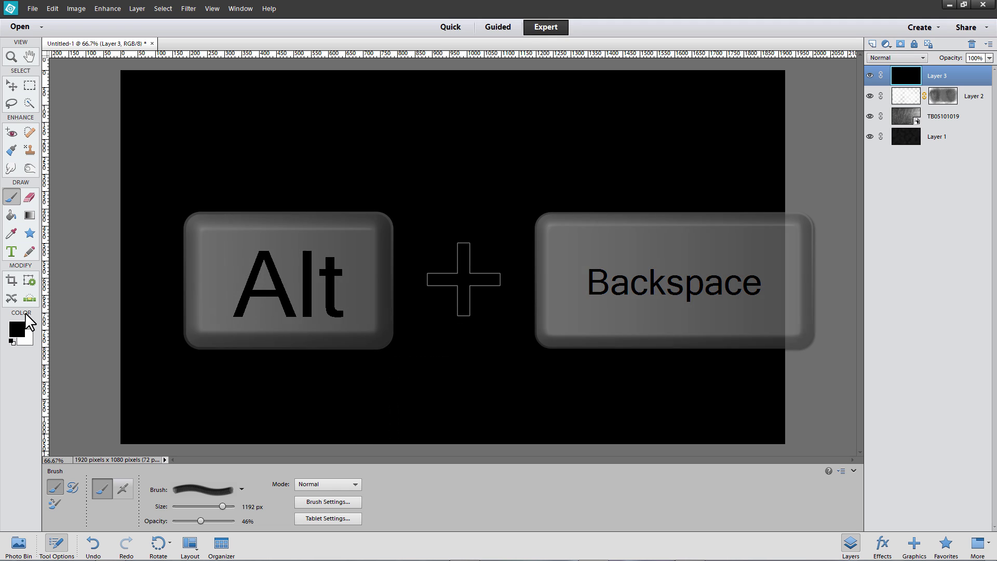
- Select a rectangle just inside the canvas edges with a 50 px feather, delete the black inside it on Layer 3, and deselect
left_click(29, 85)
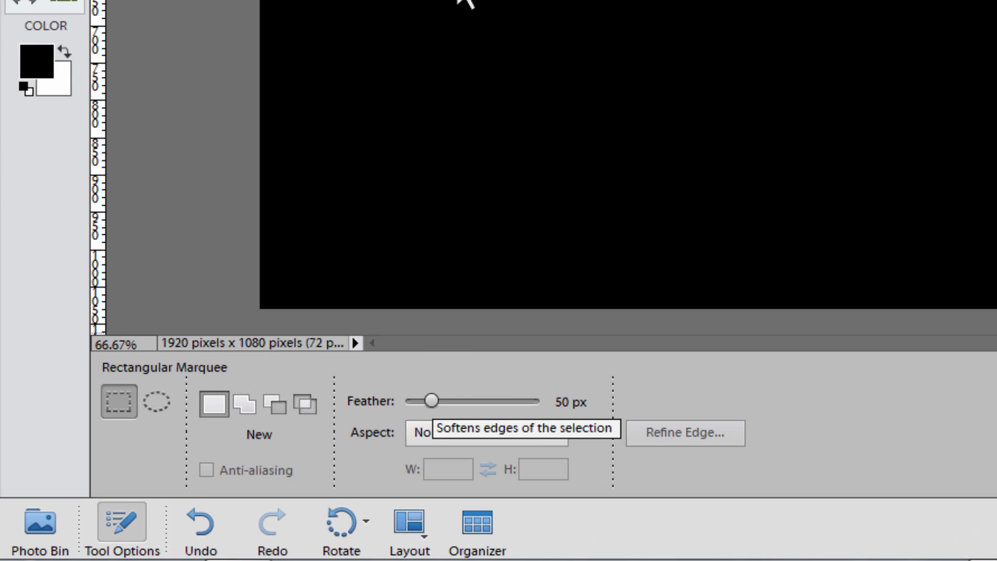
left_click_drag(143, 322, 359, 91)
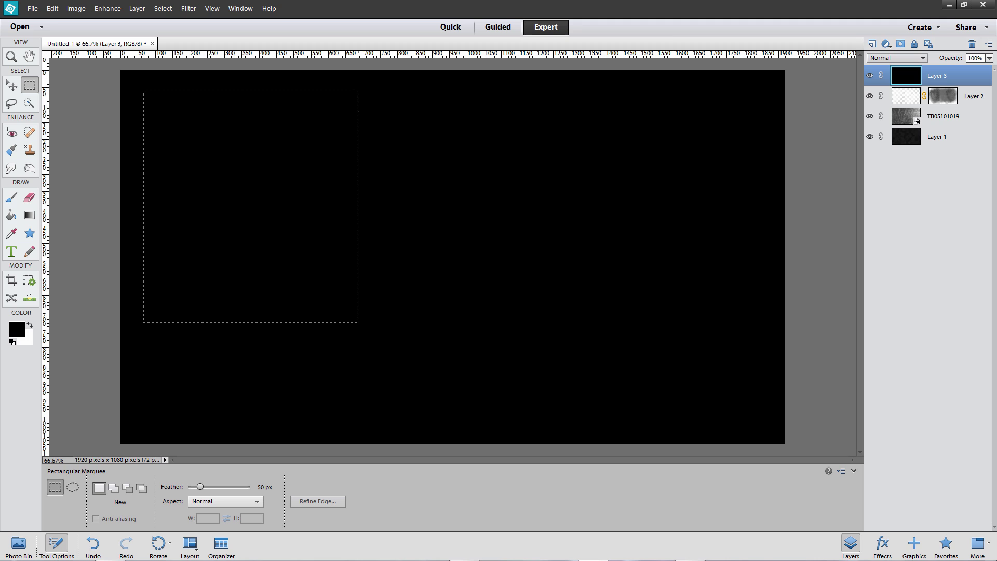
left_click_drag(359, 322, 450, 385)
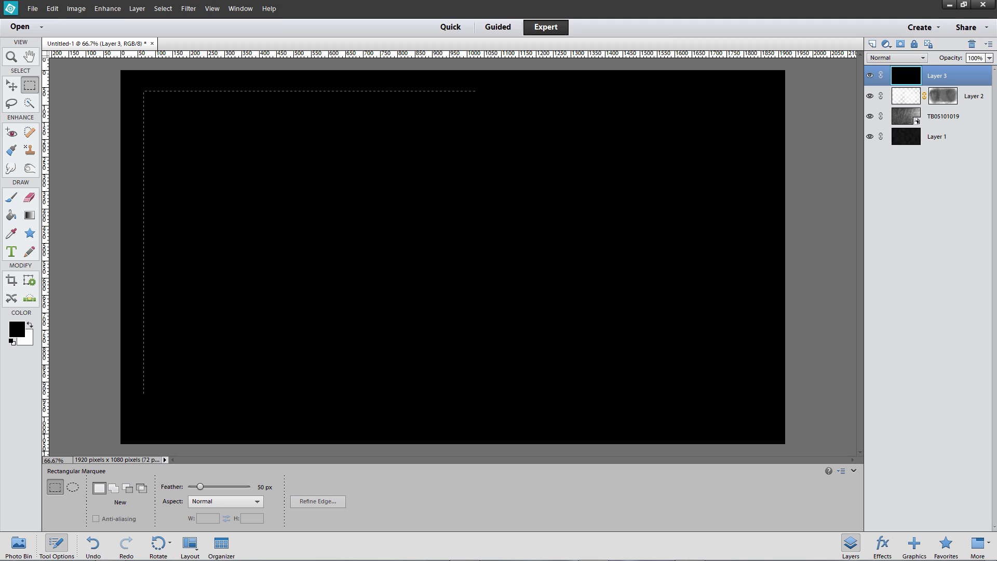
left_click_drag(588, 405, 766, 431)
key("Delete")
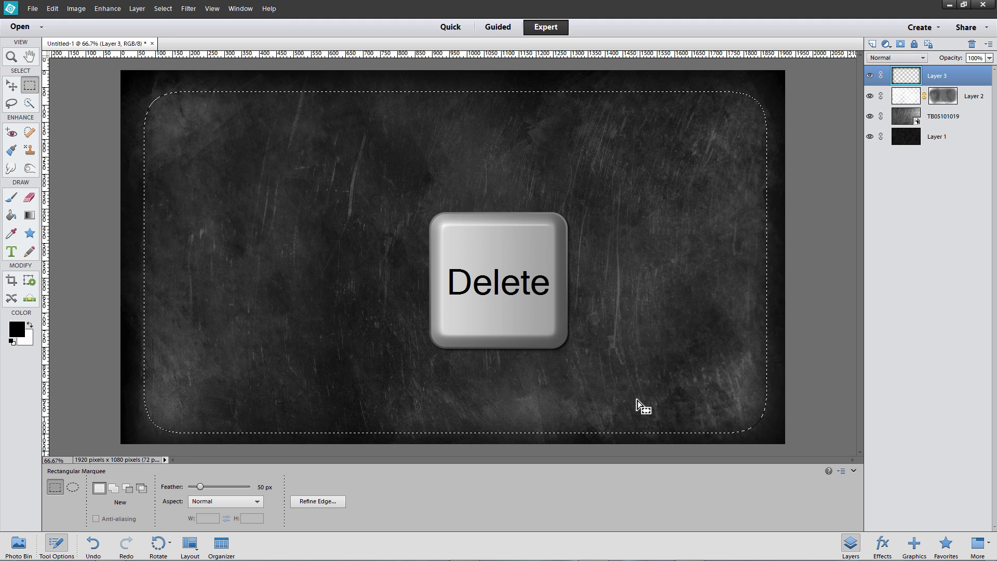
left_click(162, 9)
left_click(161, 30)
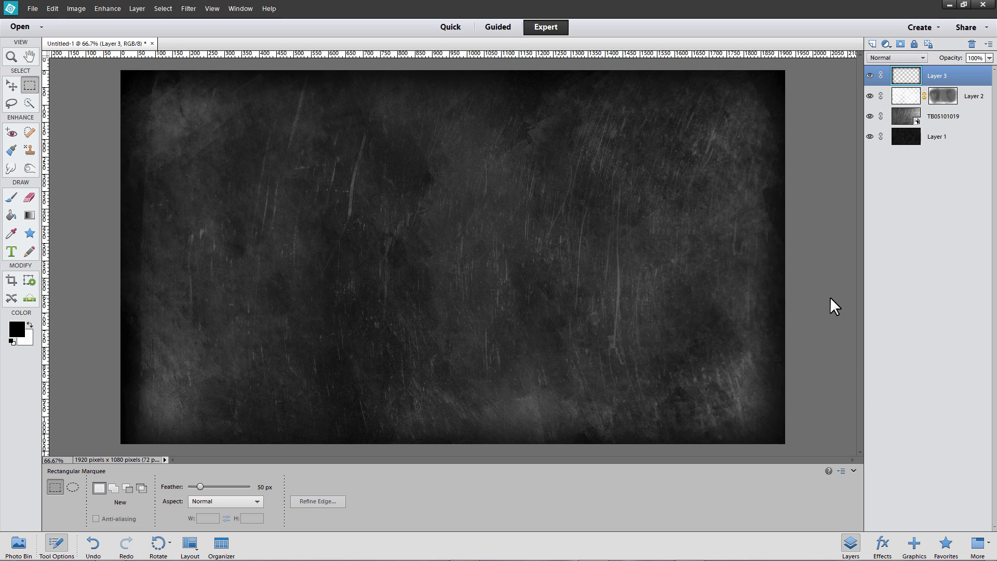
- Add a new layer above Layer 3 and ready horizontal type in white, using the HandyGeorge font at 144 px
key("v")
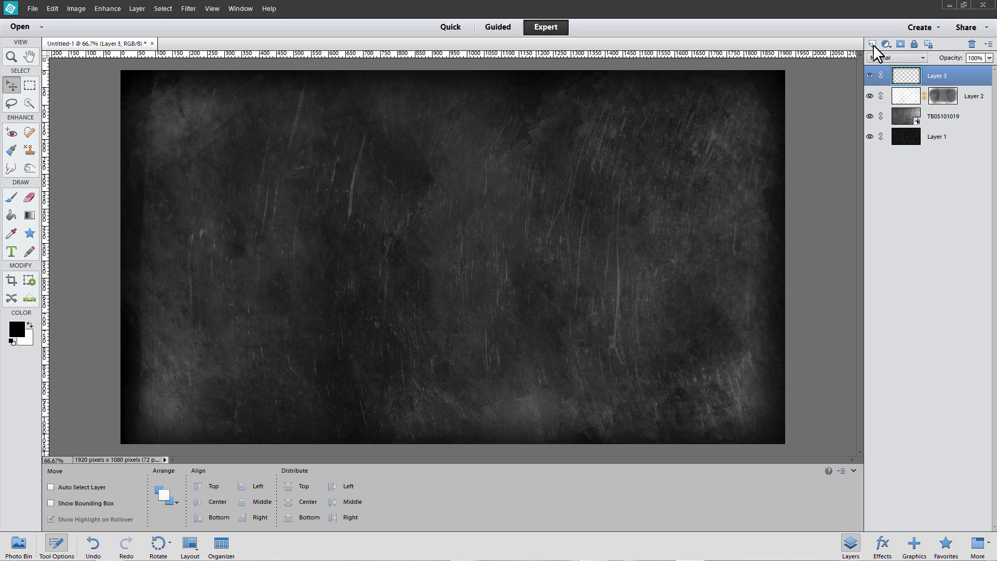
left_click(873, 45)
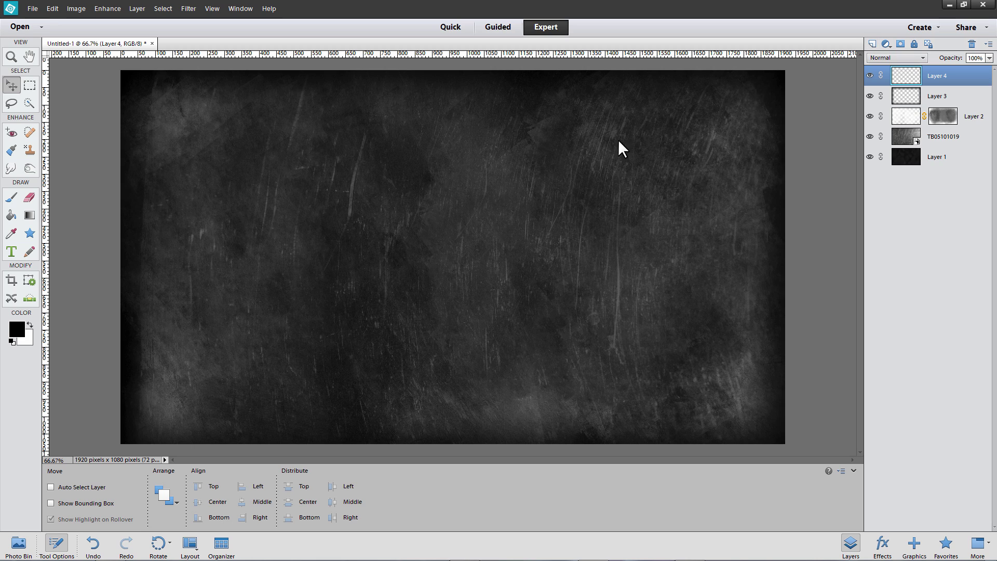
left_click(30, 324)
left_click(11, 252)
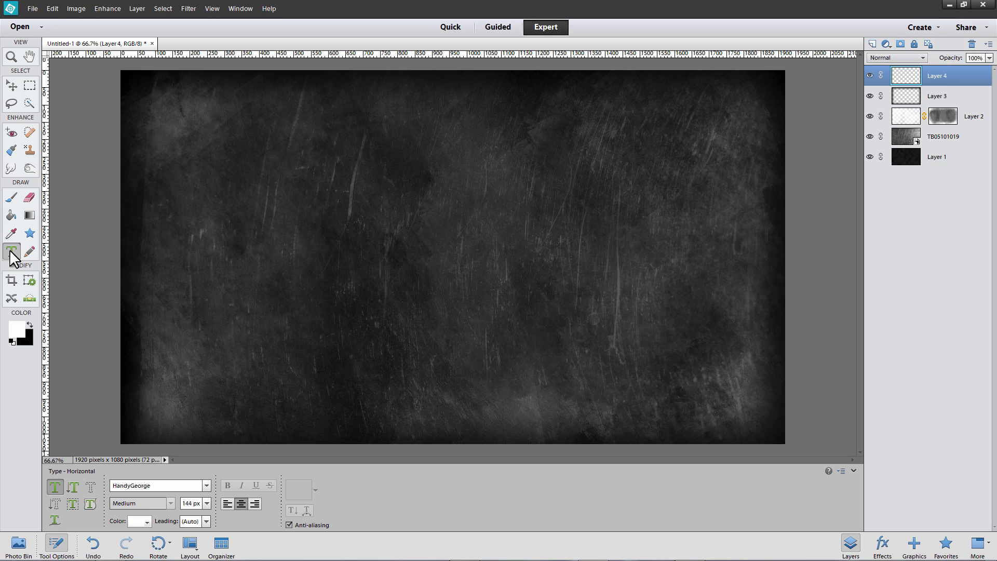
left_click(205, 485)
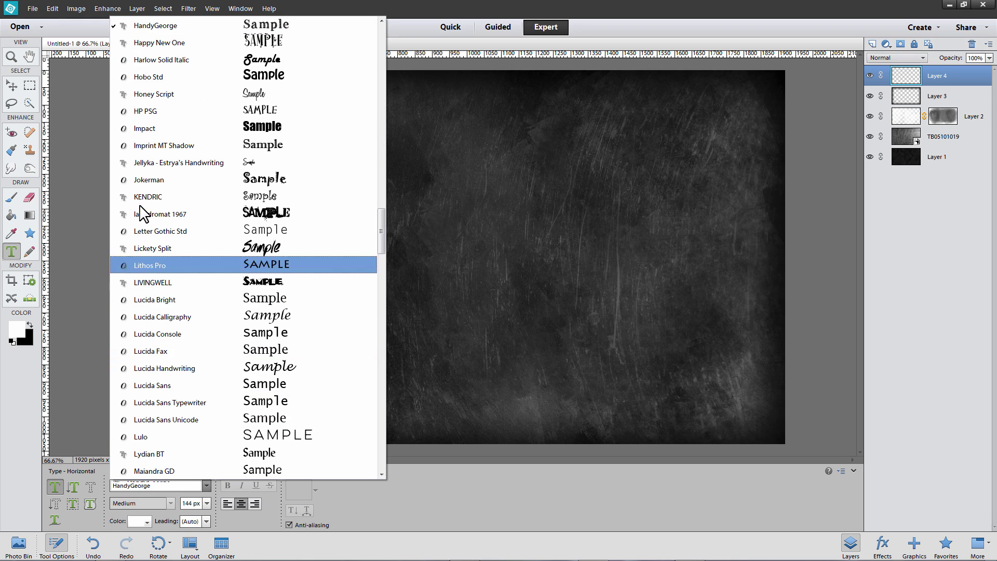
left_click(140, 27)
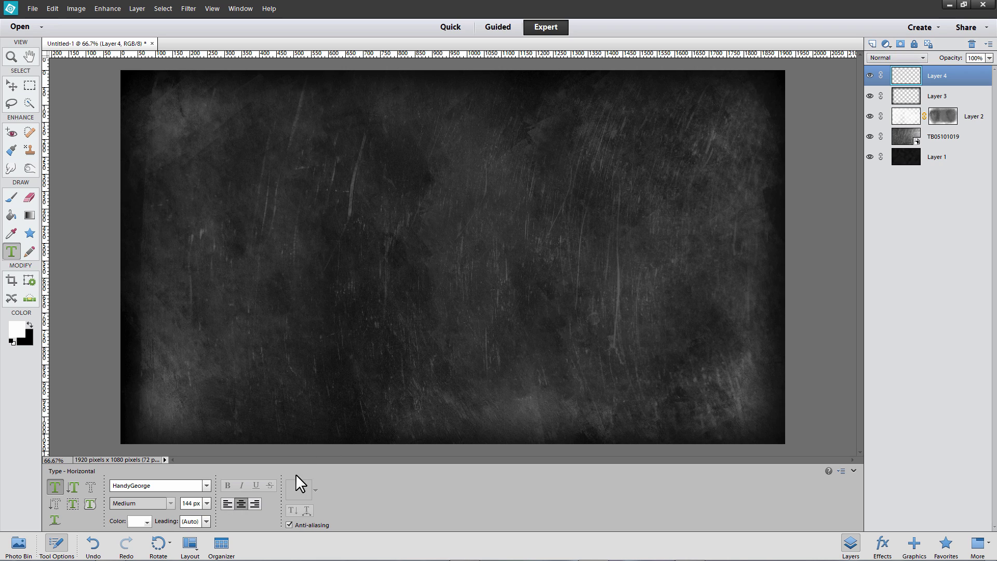
- Enter the text "Sweet Corn" on the upper part of the chalkboard, commit it, and shift it slightly down and to the right
left_click(430, 182)
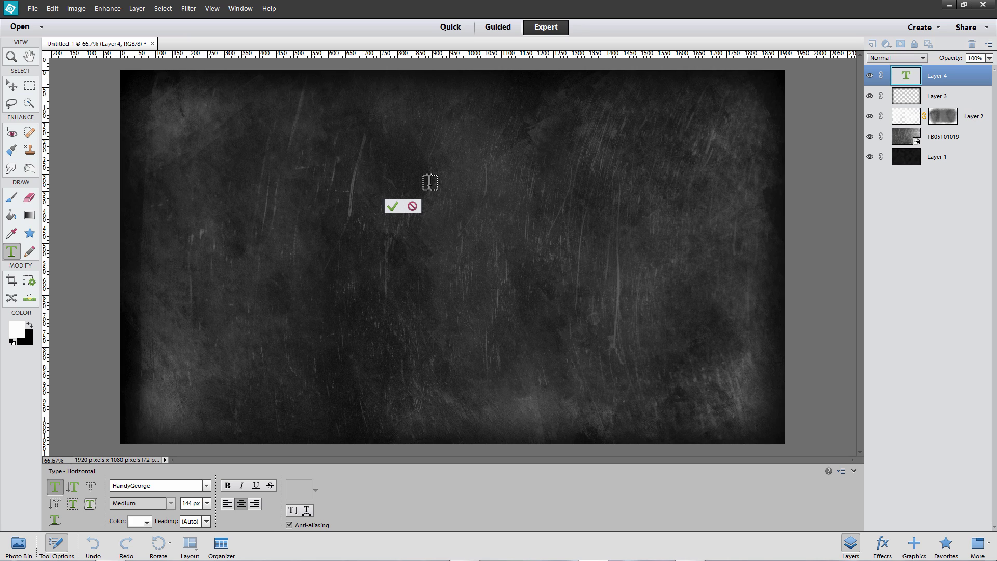
type("Sweet ")
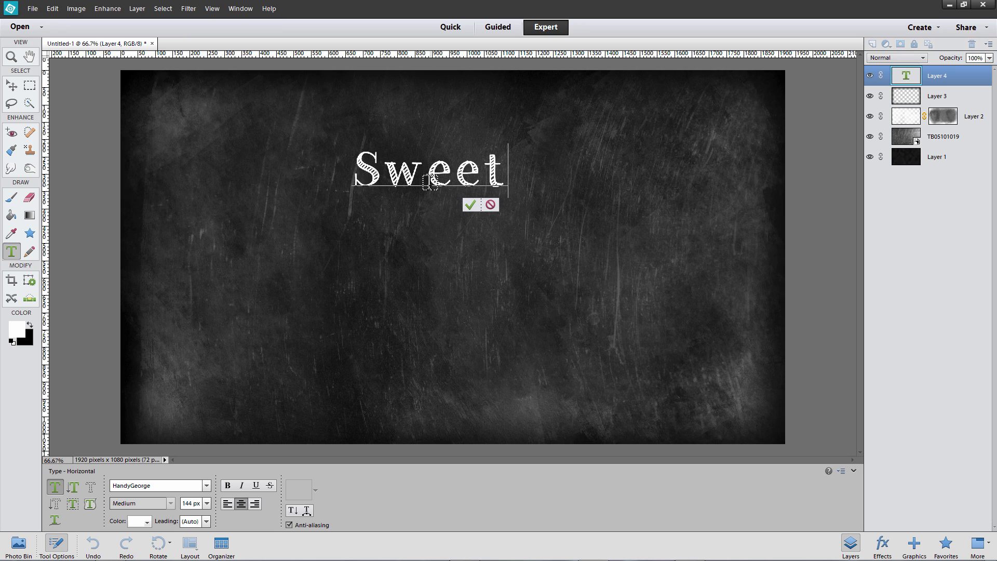
type("Corn")
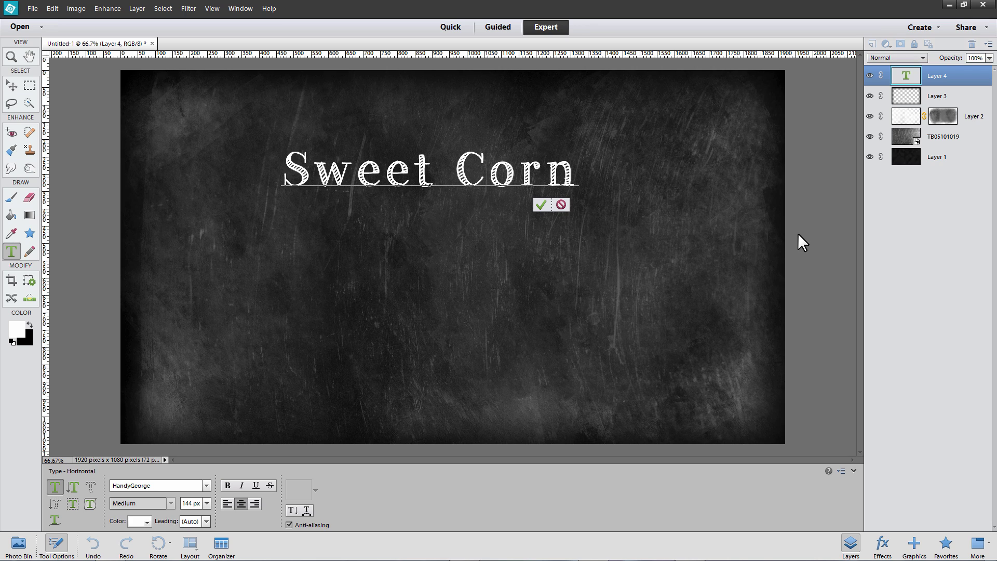
key("ctrl+Return")
key("v")
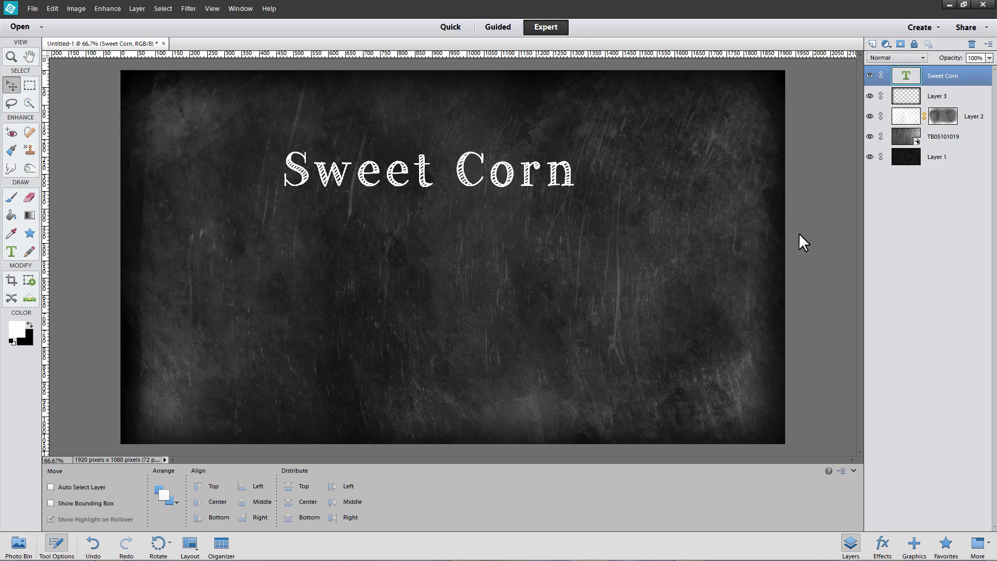
mouse_move(427, 188)
left_mouse_down()
mouse_move(419, 196)
mouse_move(430, 188)
left_mouse_up()
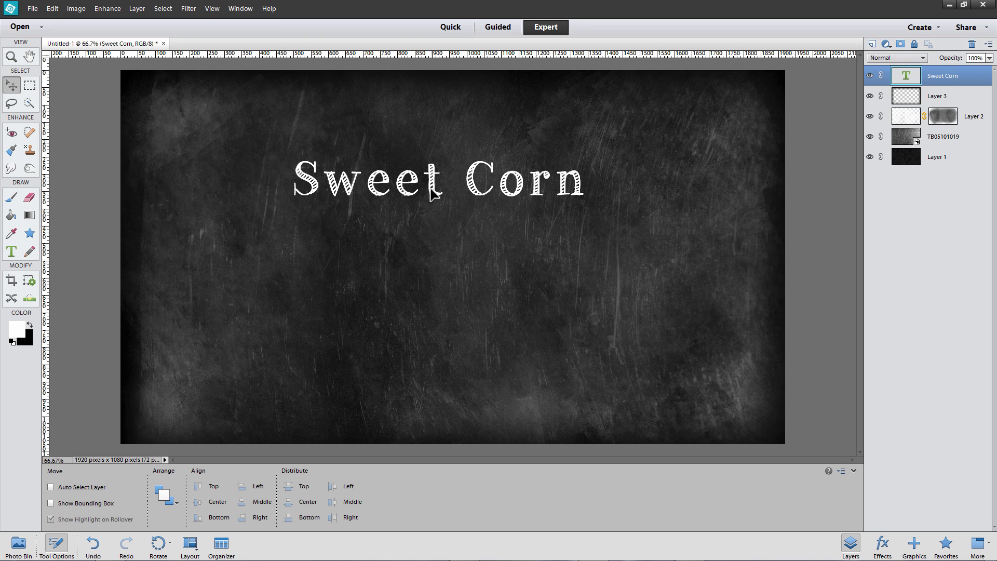
- Add a new layer above the Sweet Corn text and ready horizontal type in the Bergamot Ornaments font at 144 px
left_click(872, 44)
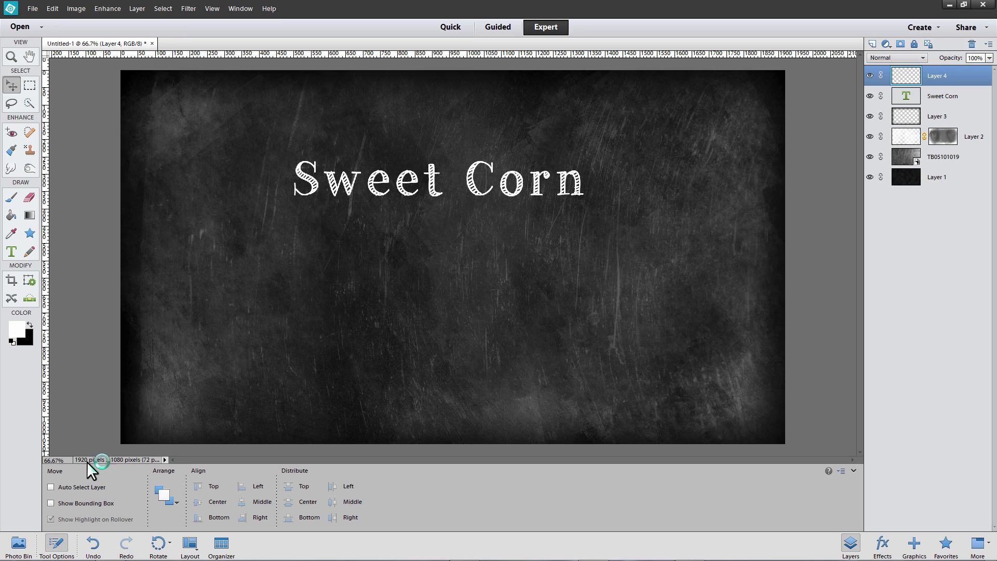
left_click(11, 252)
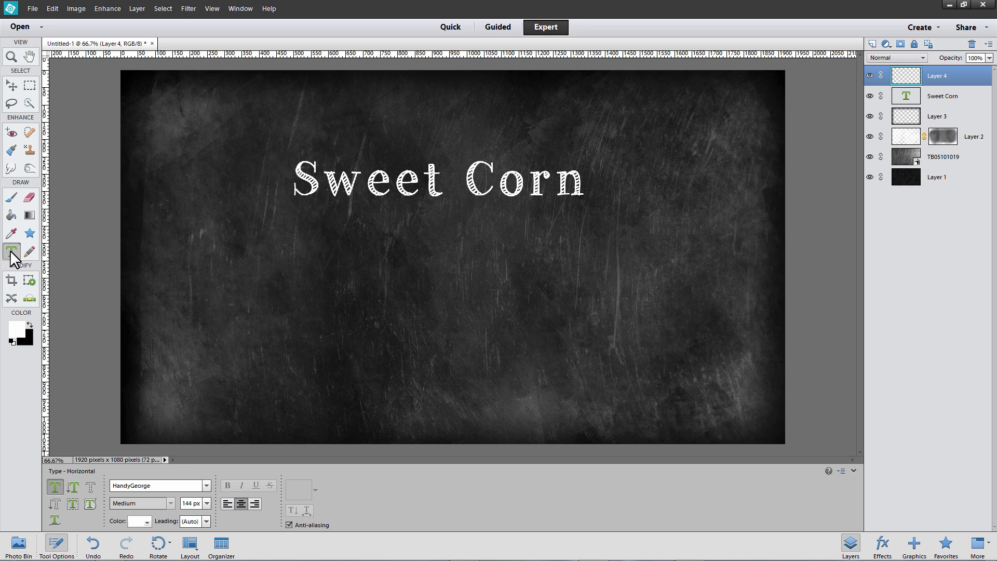
left_click(207, 486)
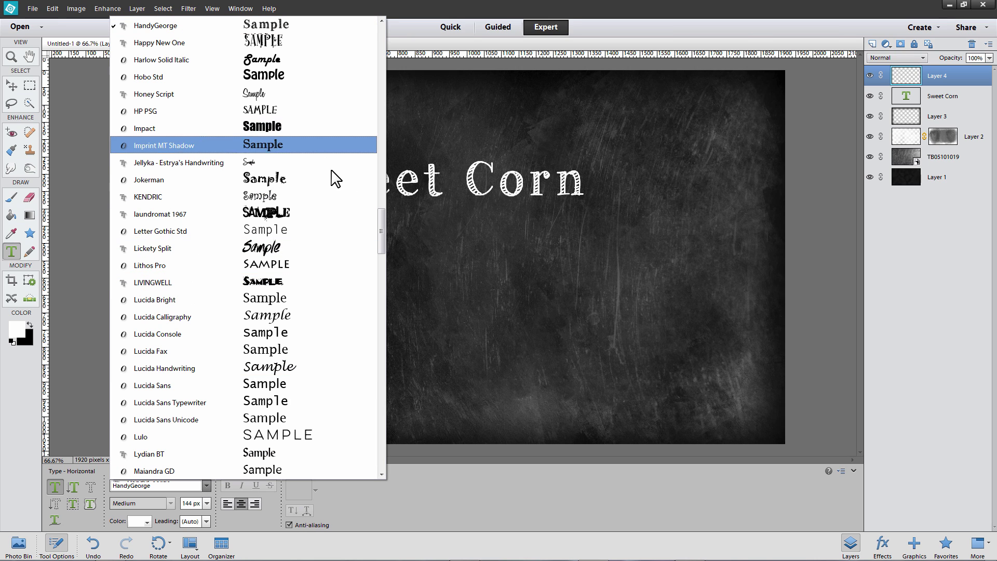
left_click_drag(380, 226, 381, 68)
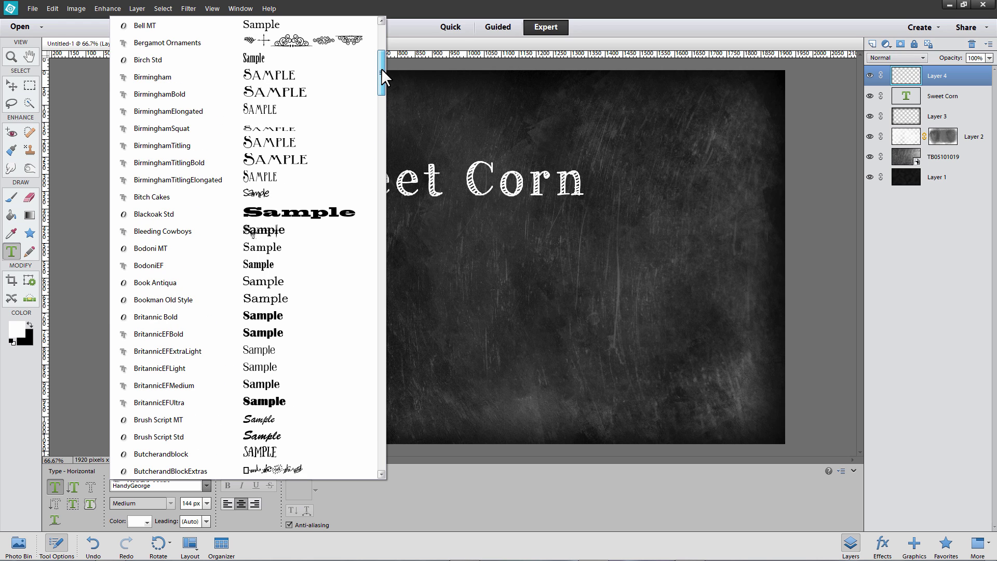
left_click(190, 44)
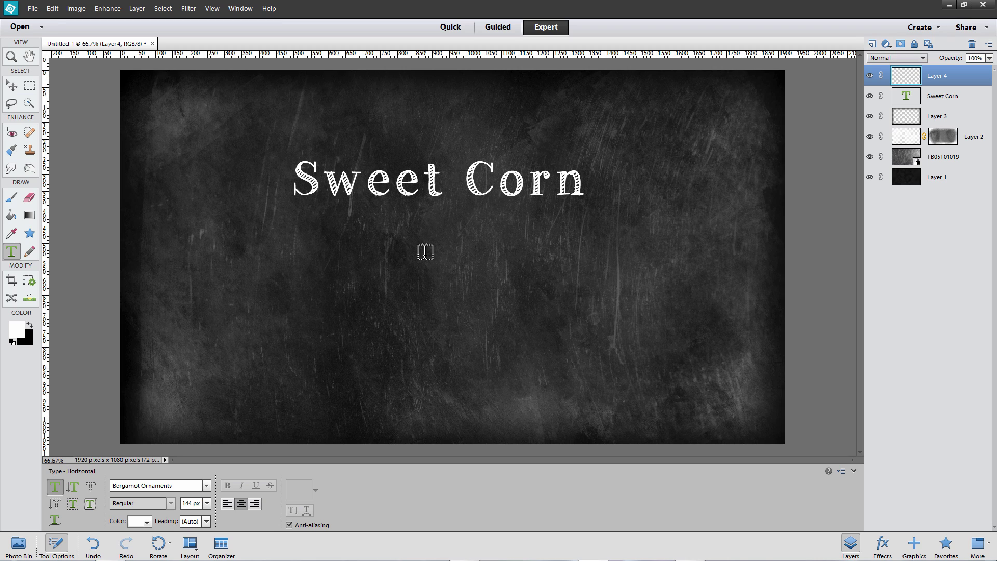
- Enter the character "y" below "Sweet Corn" for the decorative AND ornament, commit it, and shift it slightly down and to the right
left_click(426, 252)
type("a")
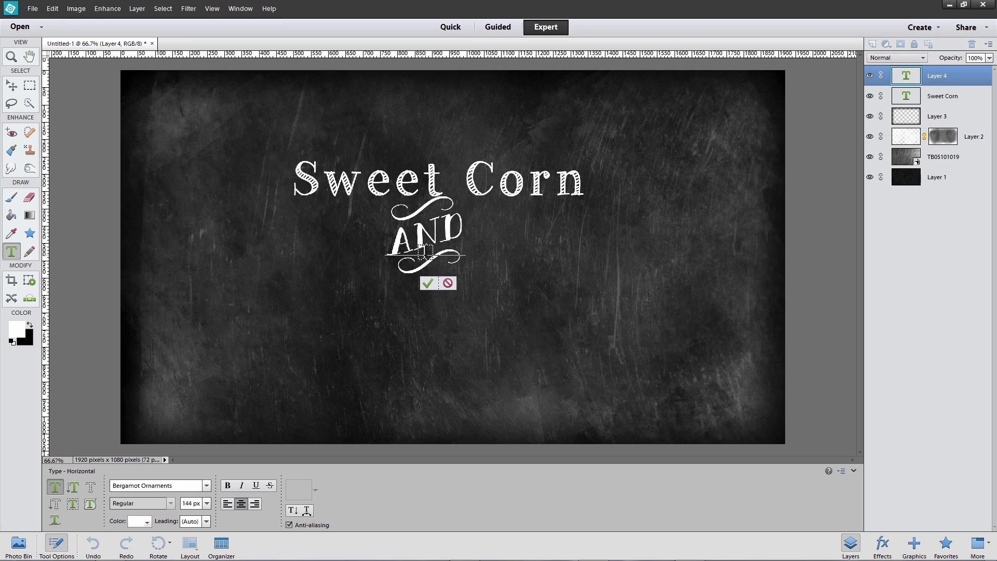
left_click(824, 345)
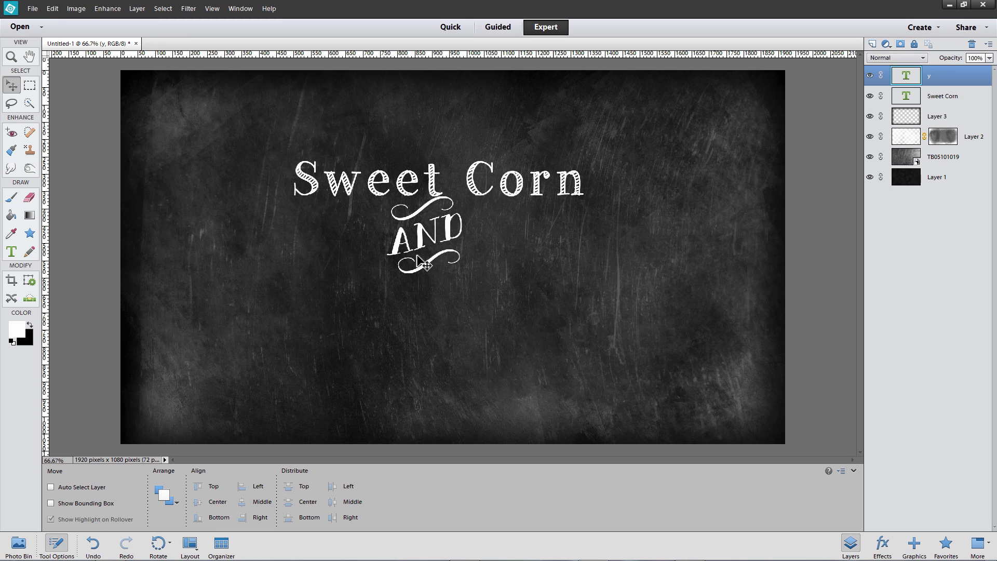
left_click_drag(426, 254, 429, 272)
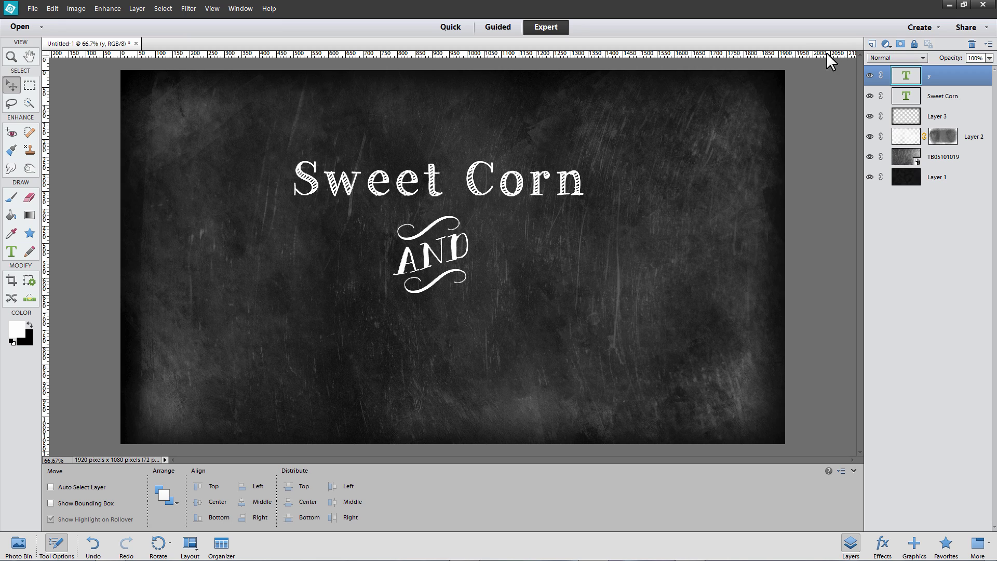
- Add a new layer above the AND ornament and ready horizontal type in the Chalk-hand-lettering-shaded font
left_click(872, 45)
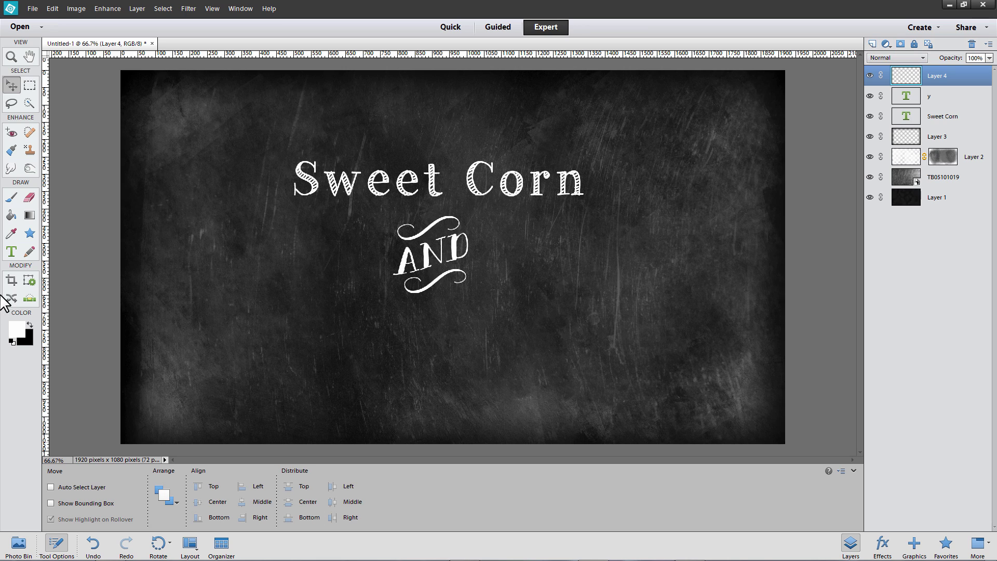
left_click(11, 251)
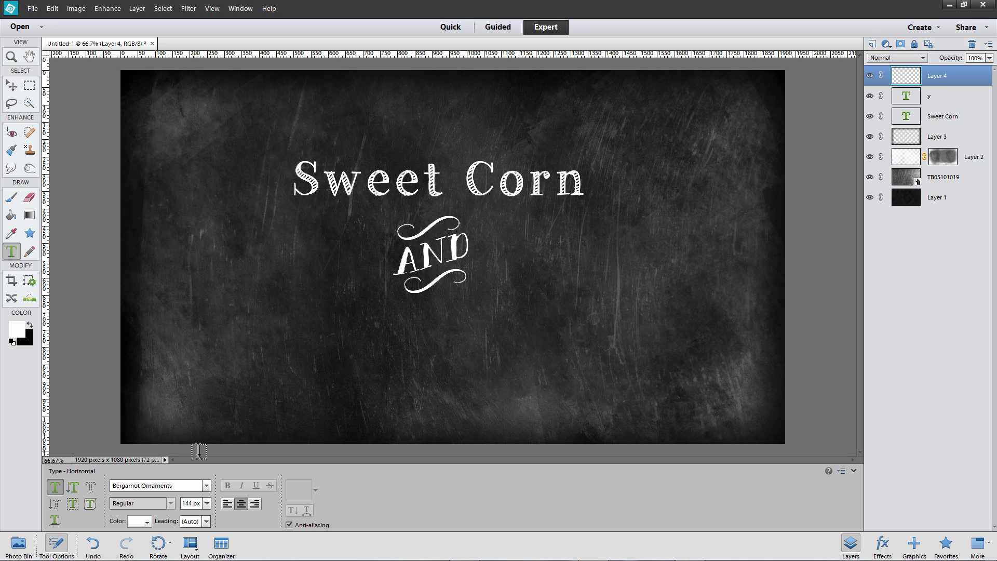
left_click(207, 486)
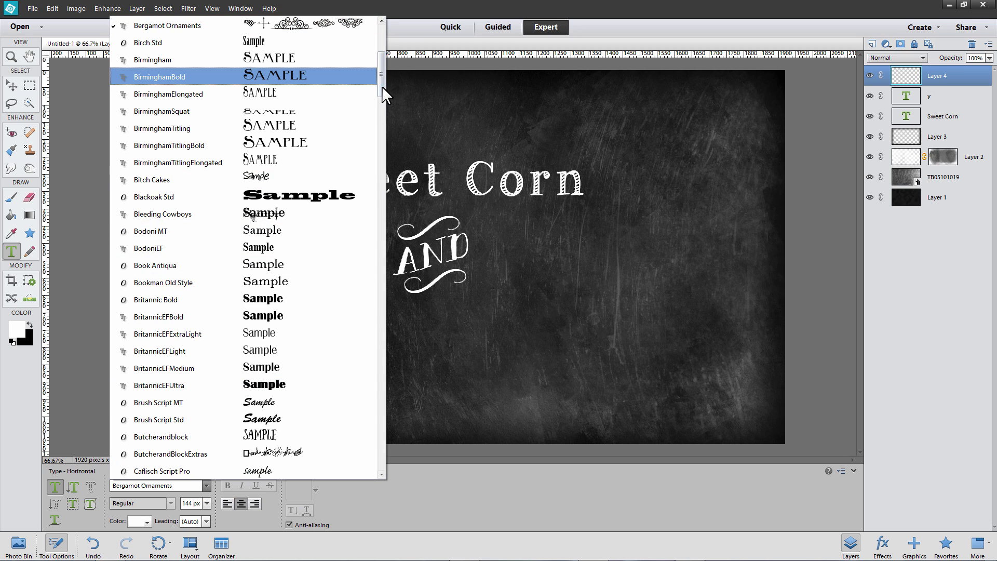
scroll(180, 409, "down", 5)
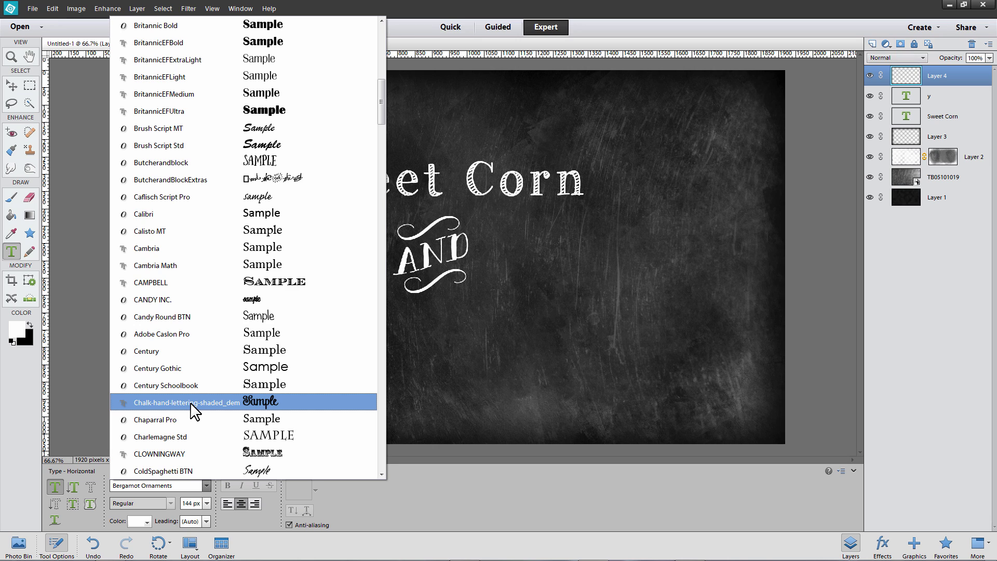
left_click(190, 403)
- Enter the text "Fresh Tomatoes" below the AND ornament, commit it, and shift it right to line up under "Sweet Corn"
type("Fres")
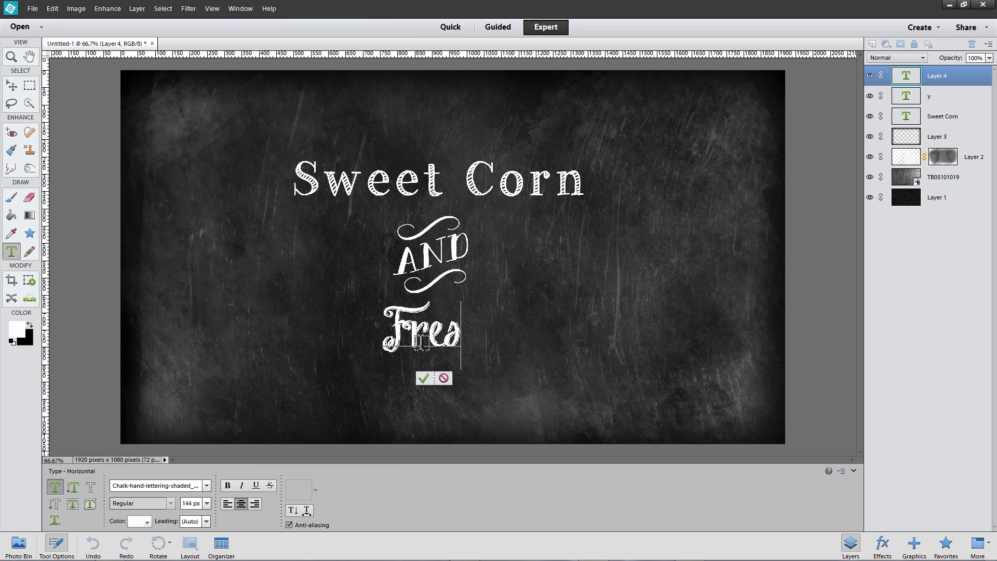
type("h Tomatoes")
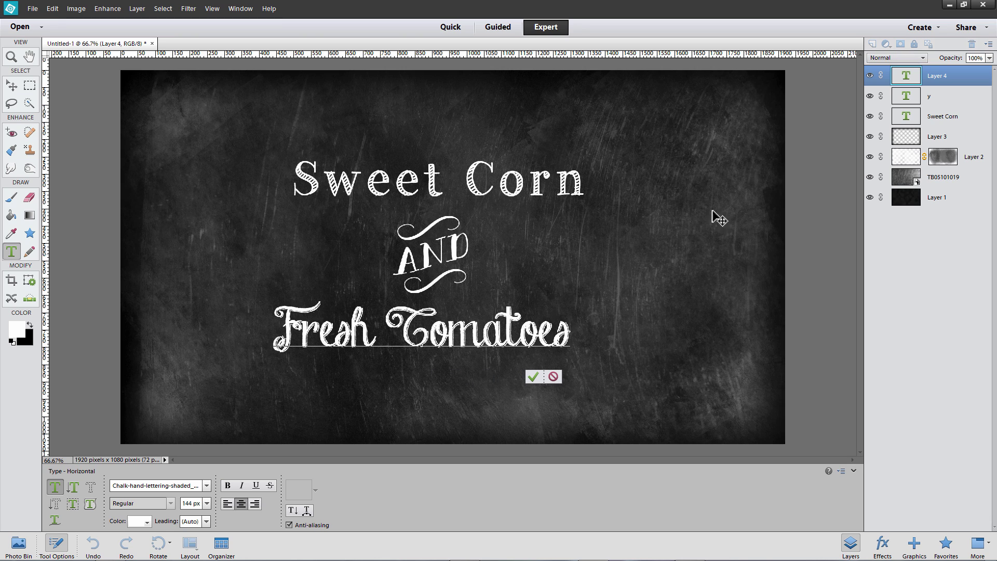
key("ctrl+Return")
key("v")
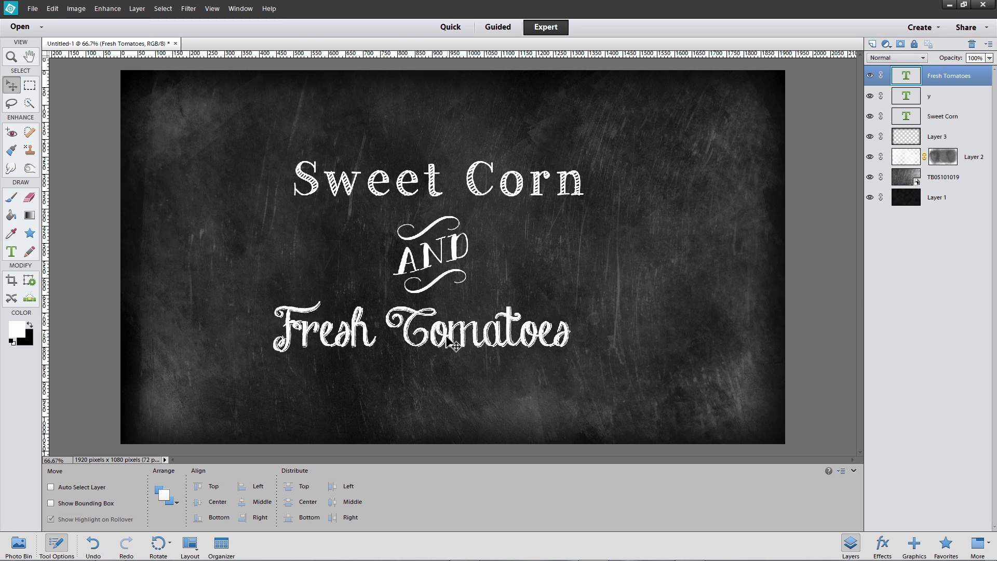
left_click_drag(449, 341, 465, 345)
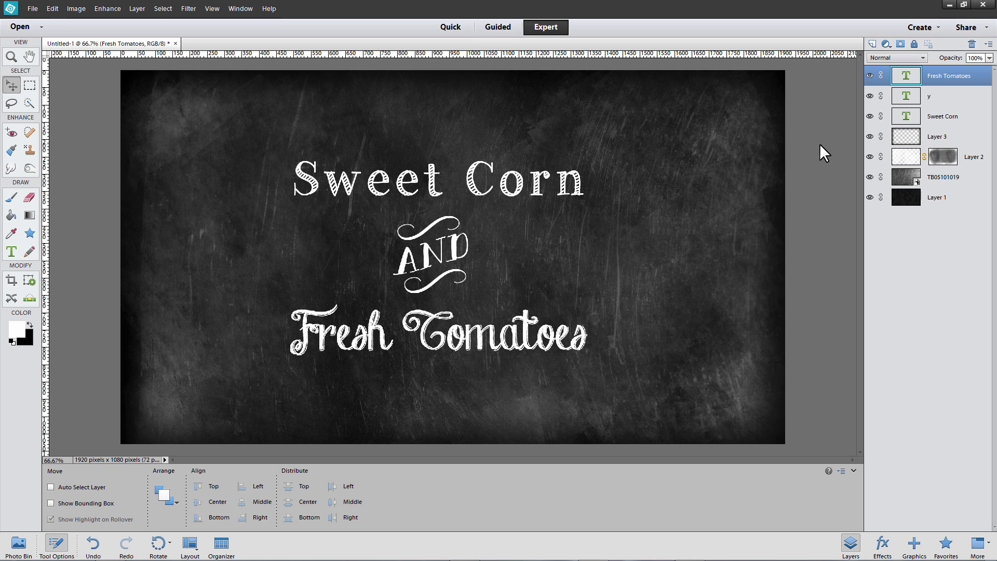
- Add a Solid Color fill layer directly above Layer 1 in dark green, #33521e
left_click(905, 206)
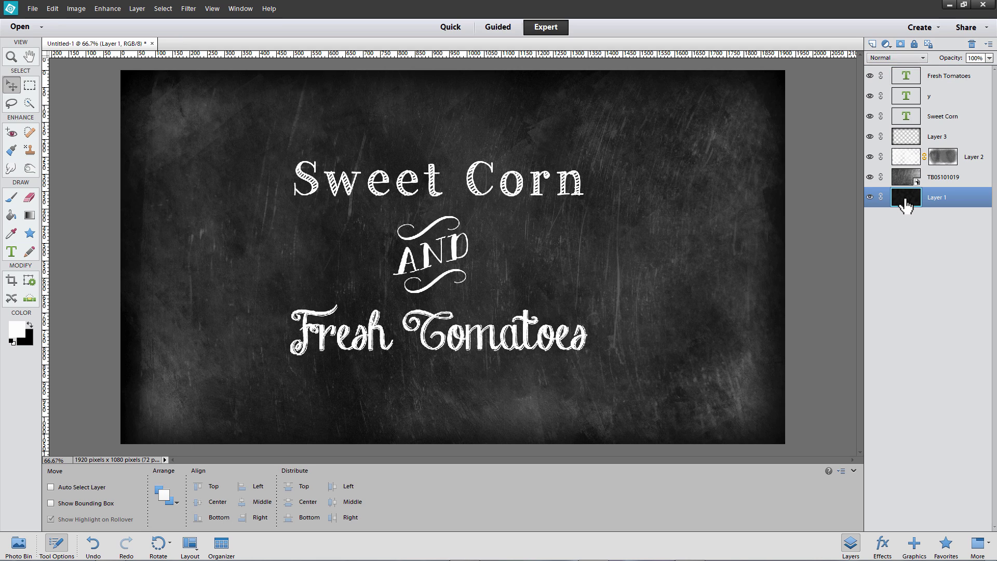
left_click(887, 44)
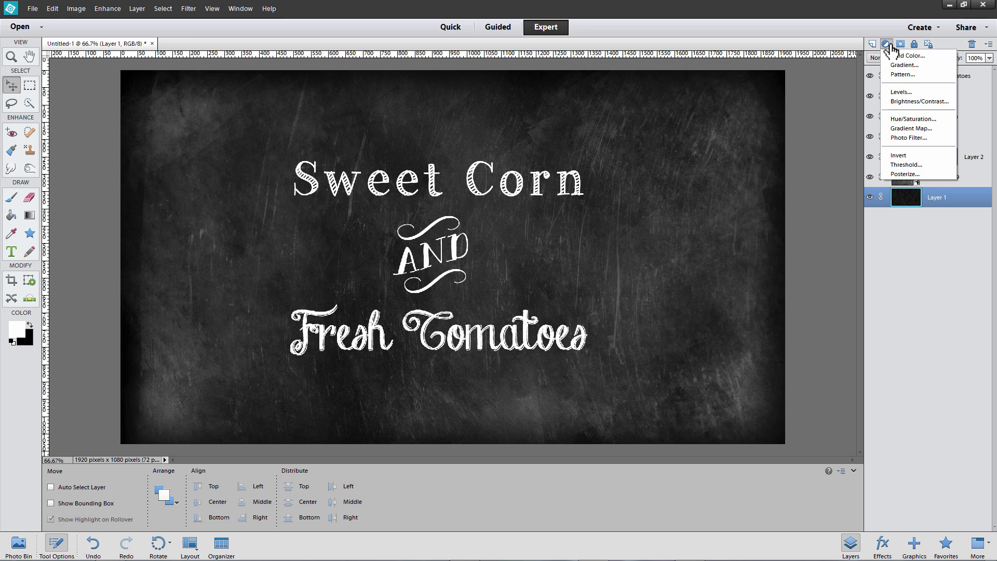
left_click(900, 55)
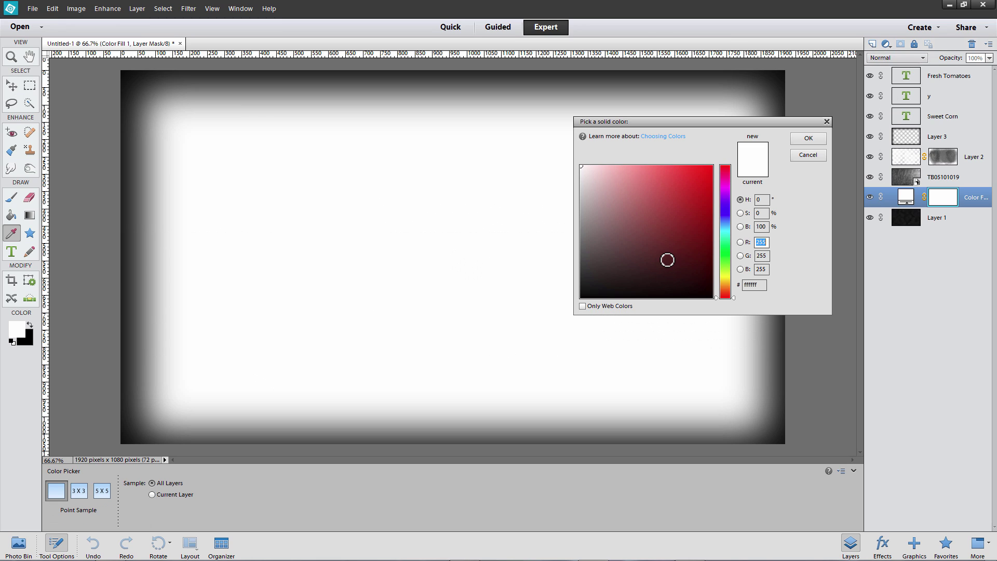
left_click(725, 262)
left_click(682, 264)
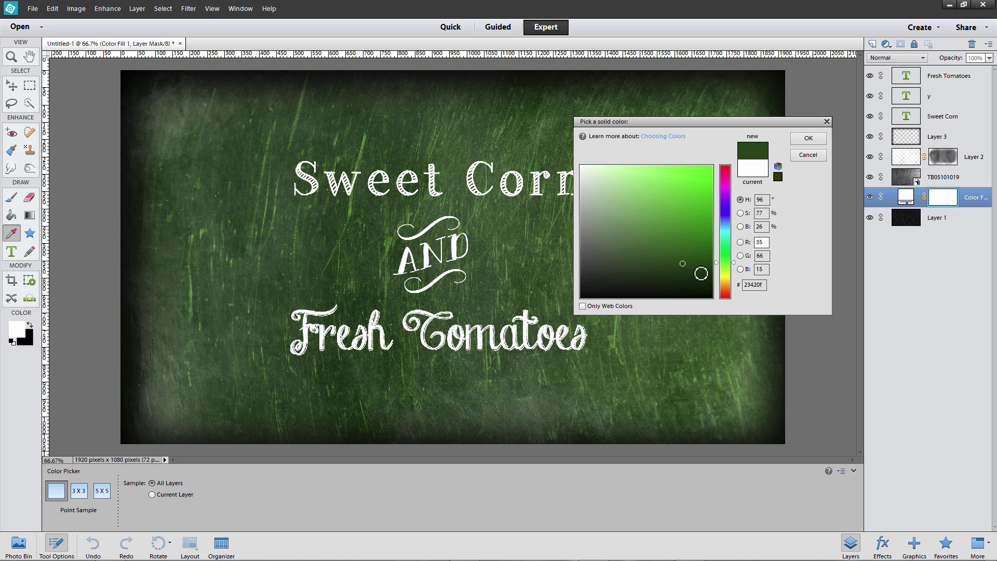
left_click(701, 274)
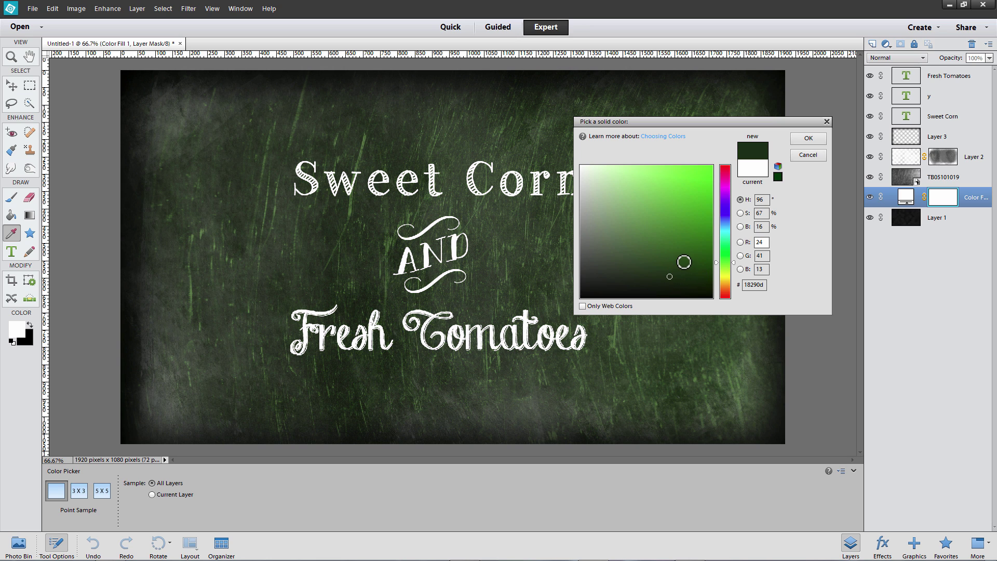
left_click(693, 259)
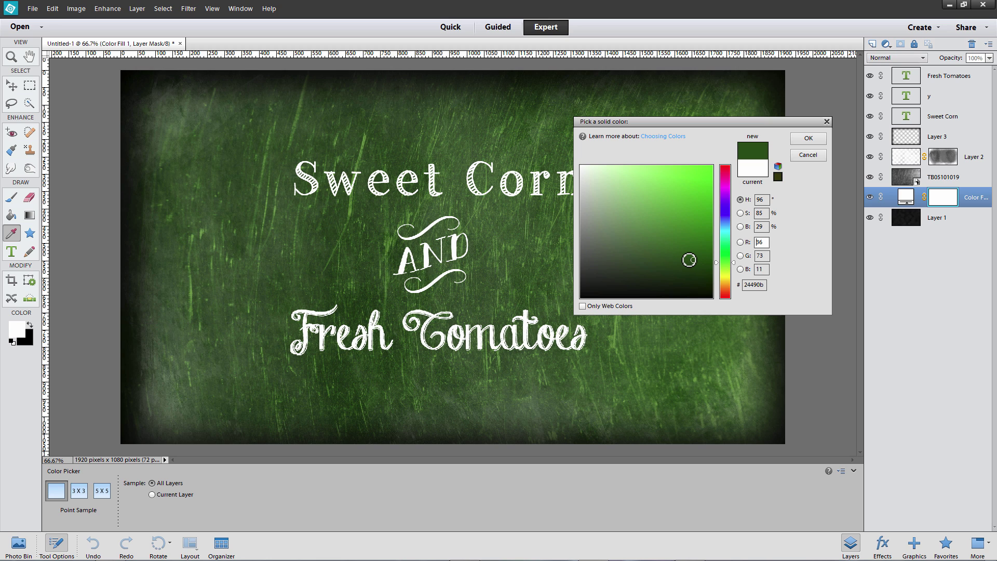
left_click(664, 255)
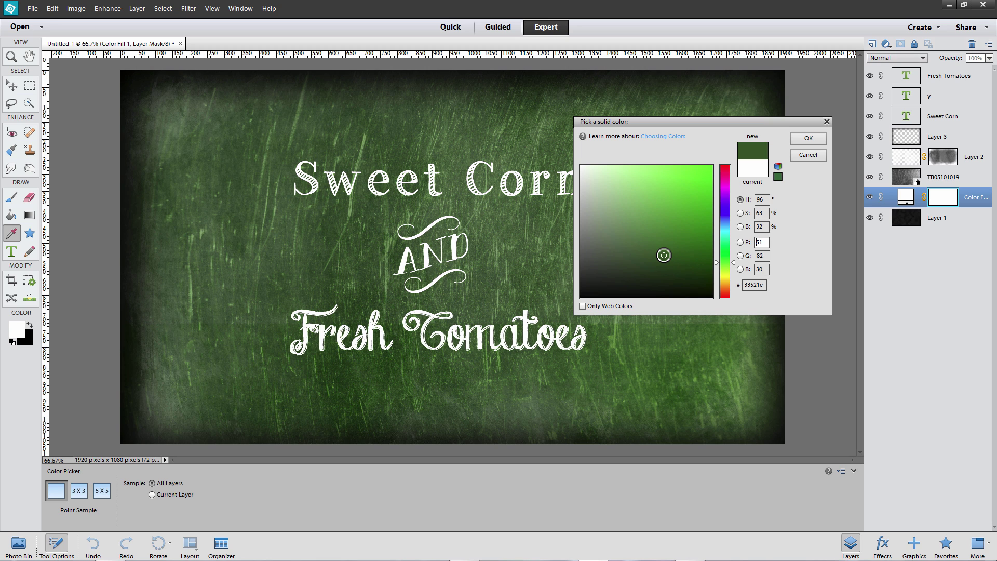
left_click(812, 138)
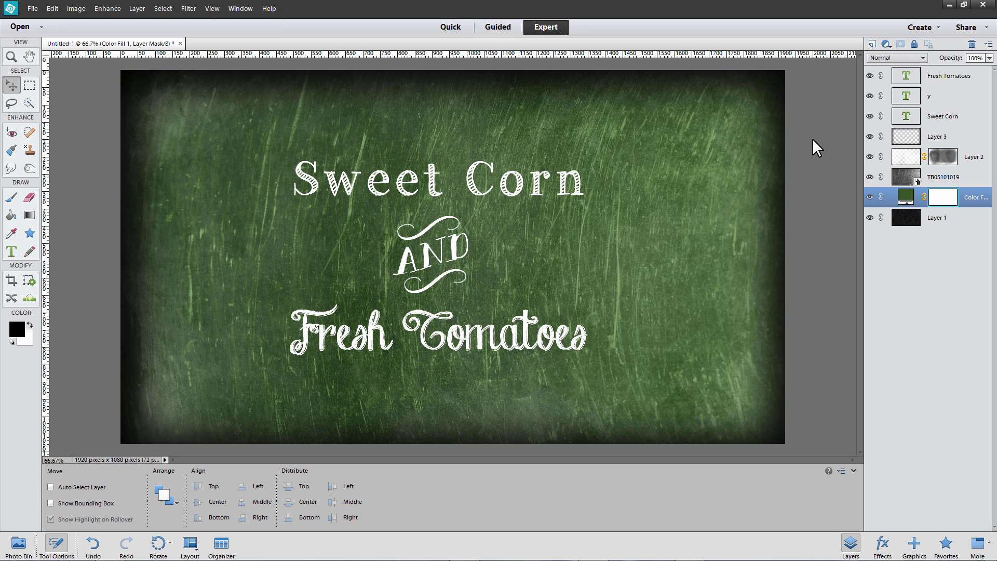
- Try the Overlay blend mode on the TB05101019 texture layer and set it to Multiply
left_click(904, 182)
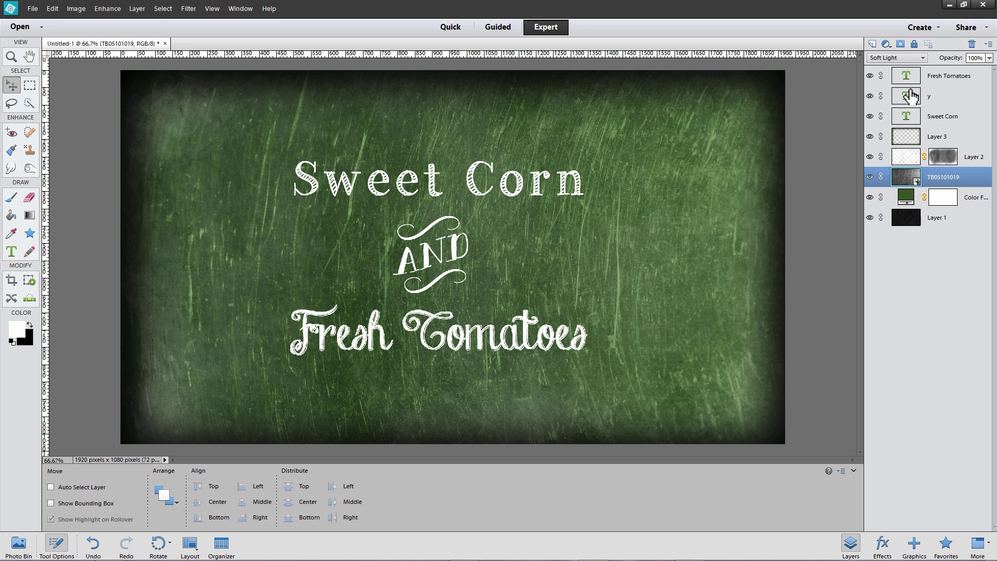
left_click(899, 57)
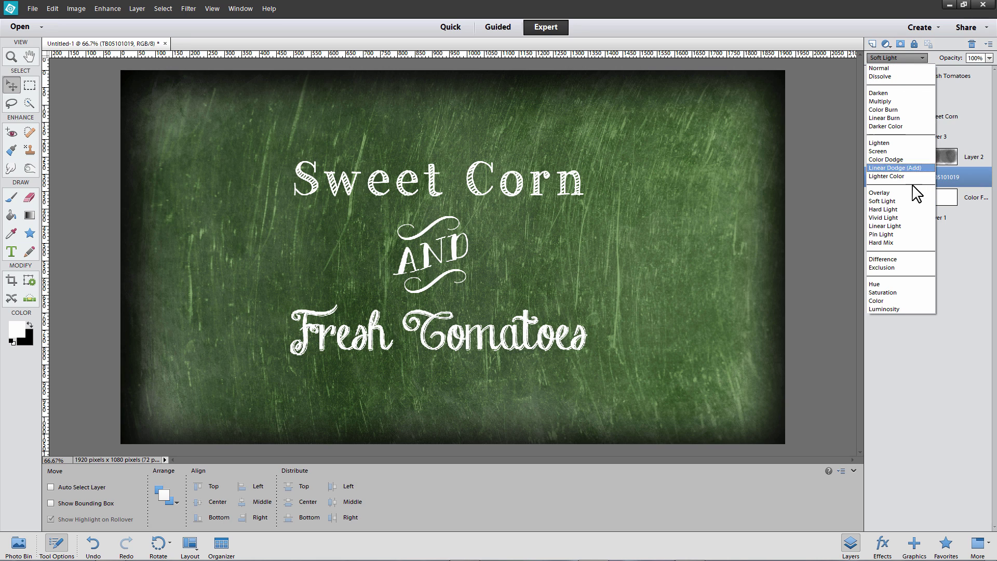
left_click(889, 192)
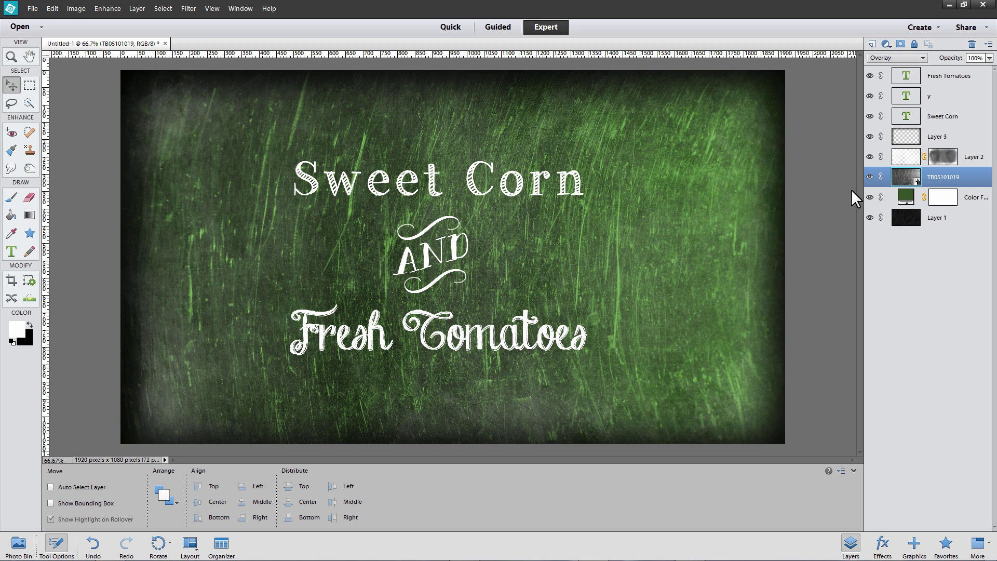
left_click(914, 54)
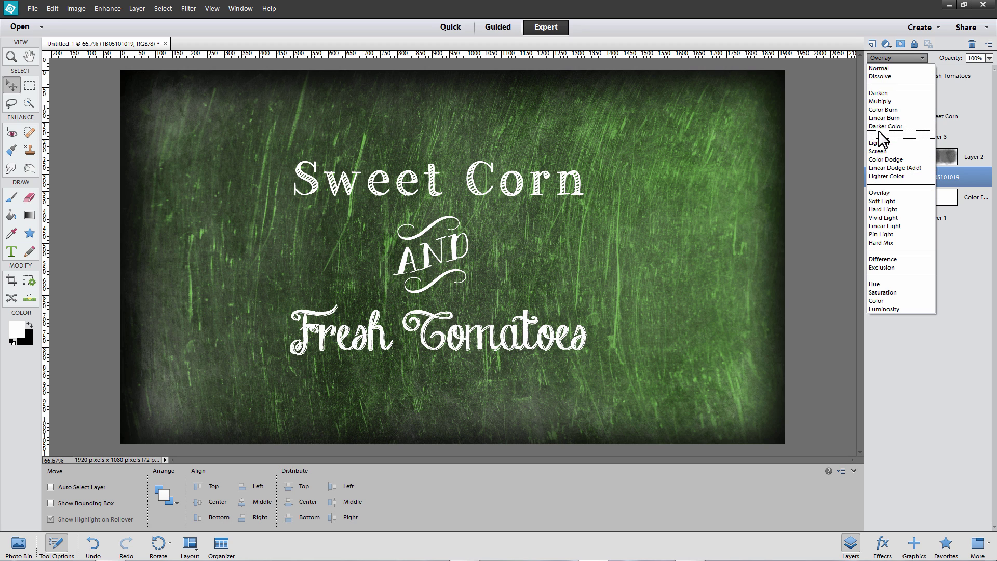
left_click(880, 102)
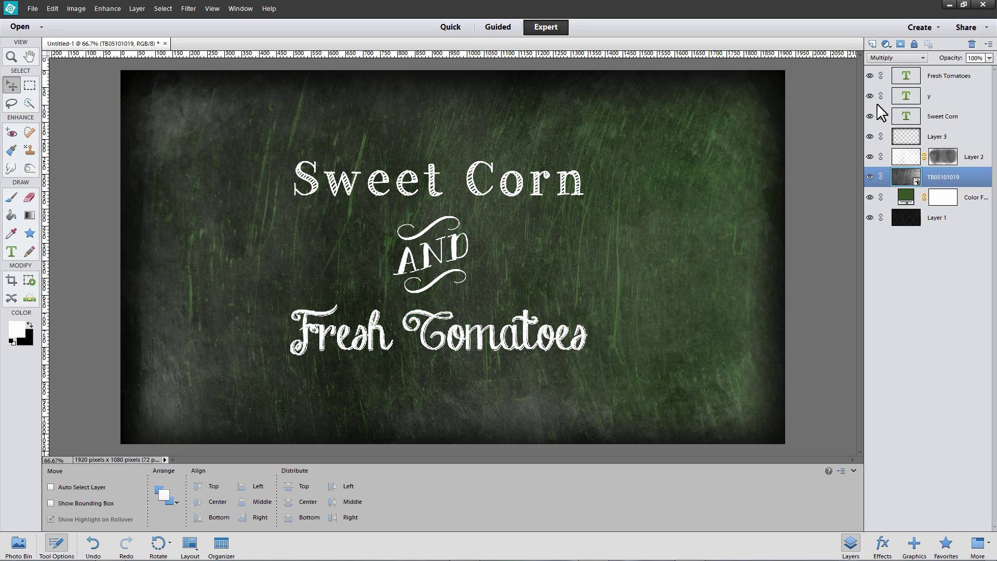